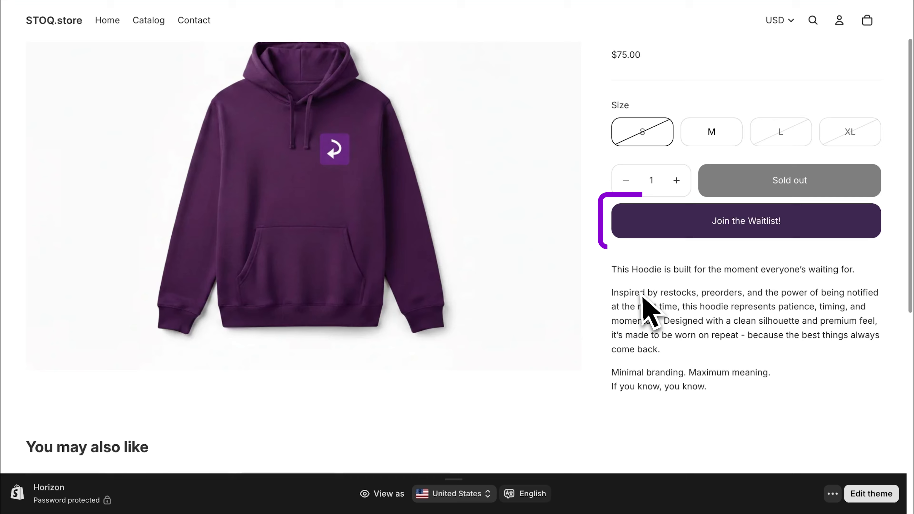
# Join the waitlist for size L of the sold-out STOQ Hoodie and close the signup popup
pyautogui.click(675, 232)
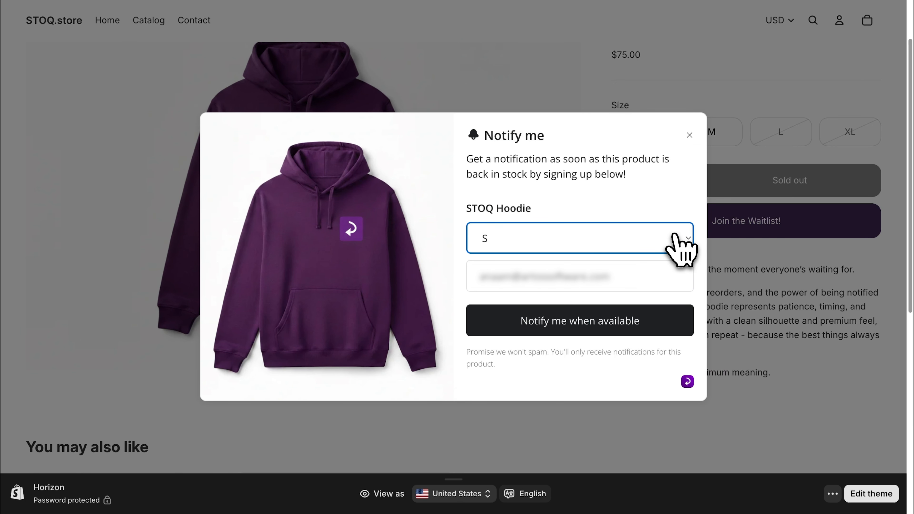
pyautogui.press('Down')
pyautogui.press('Down')
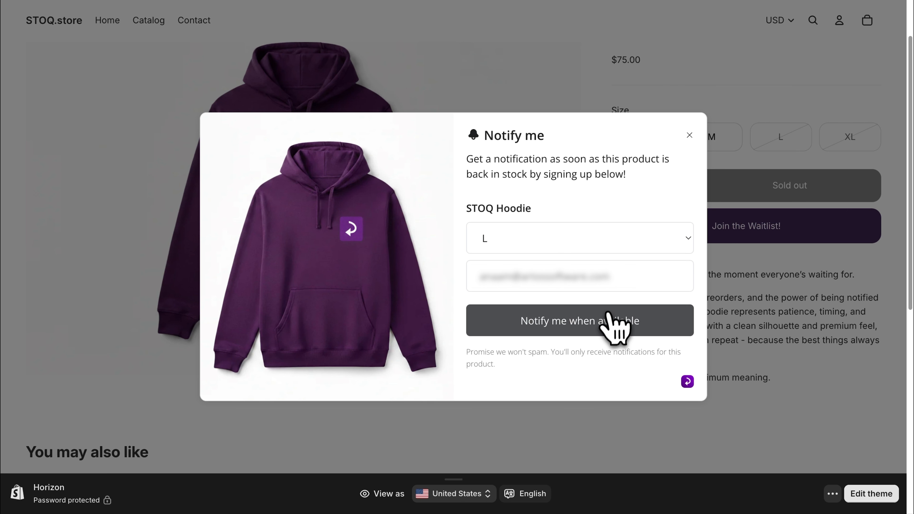
pyautogui.click(604, 323)
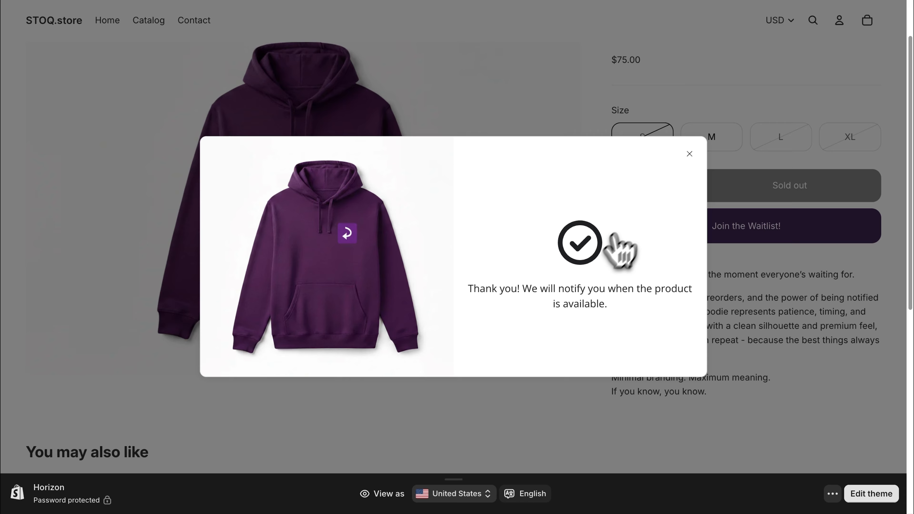
pyautogui.click(689, 154)
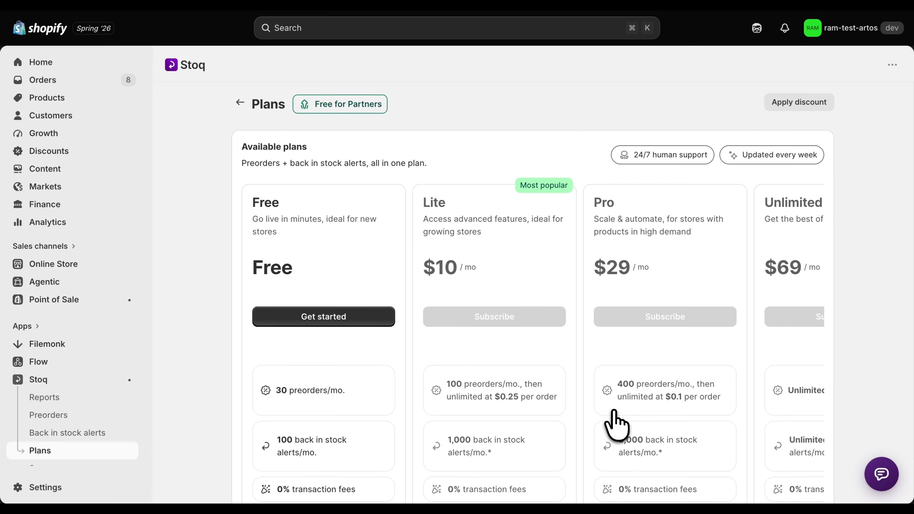
pyautogui.scroll(-1, 612, 424)
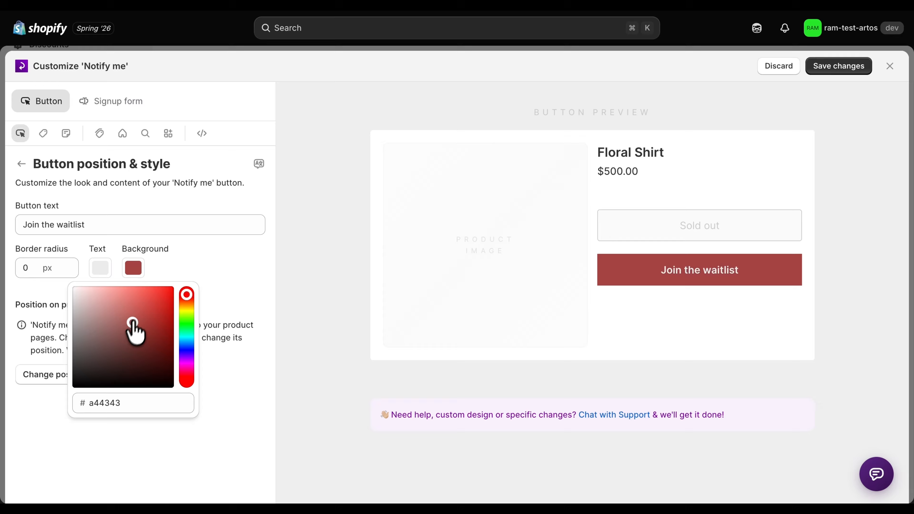
pyautogui.moveTo(133, 331); pyautogui.dragTo(135, 326)
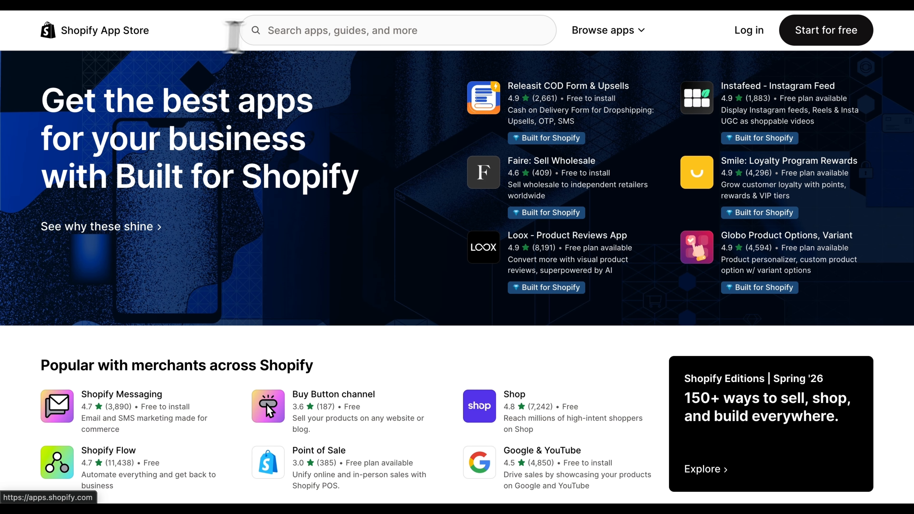
# Search the Shopify App Store for "stoq" and open the Preorder, Back In Stock - STOQ listing
pyautogui.click(306, 31)
pyautogui.write('stoq')
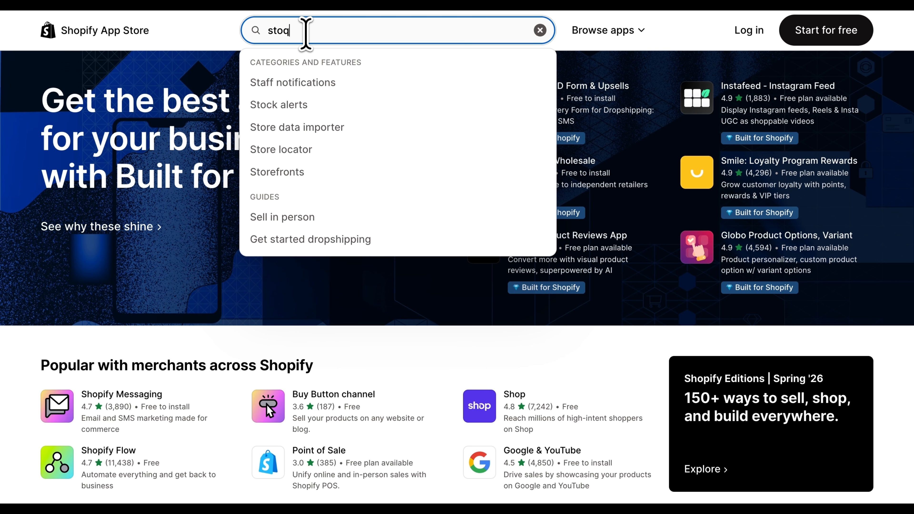
pyautogui.press('Return')
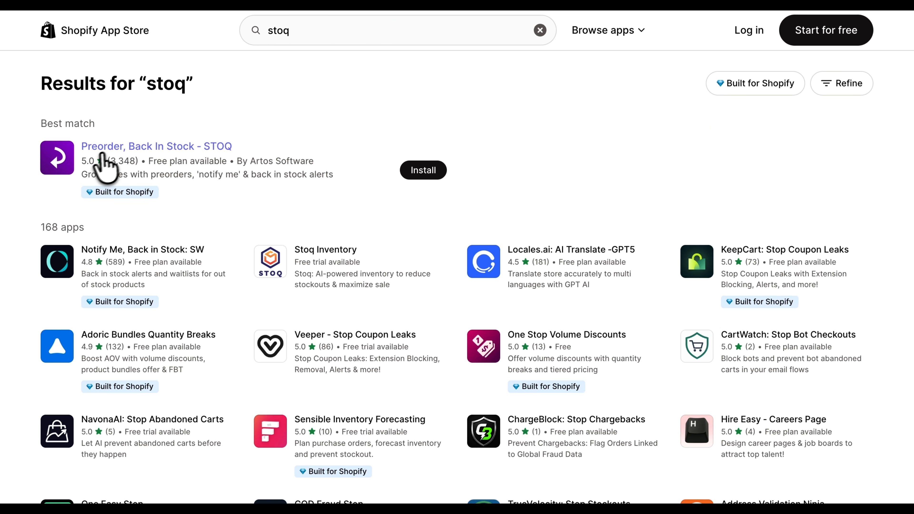
pyautogui.click(203, 147)
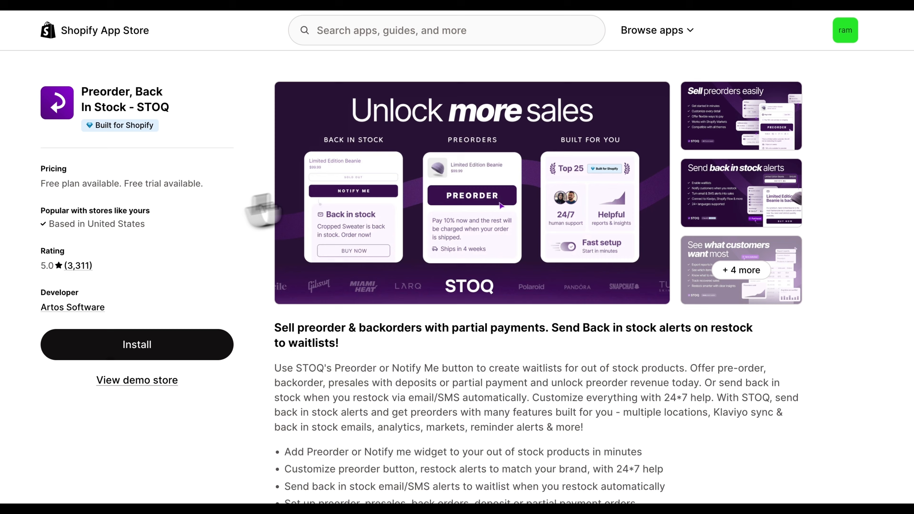
# Look through the enlarged promotional images of the STOQ app listing and close the gallery
pyautogui.click(707, 145)
pyautogui.click(882, 265)
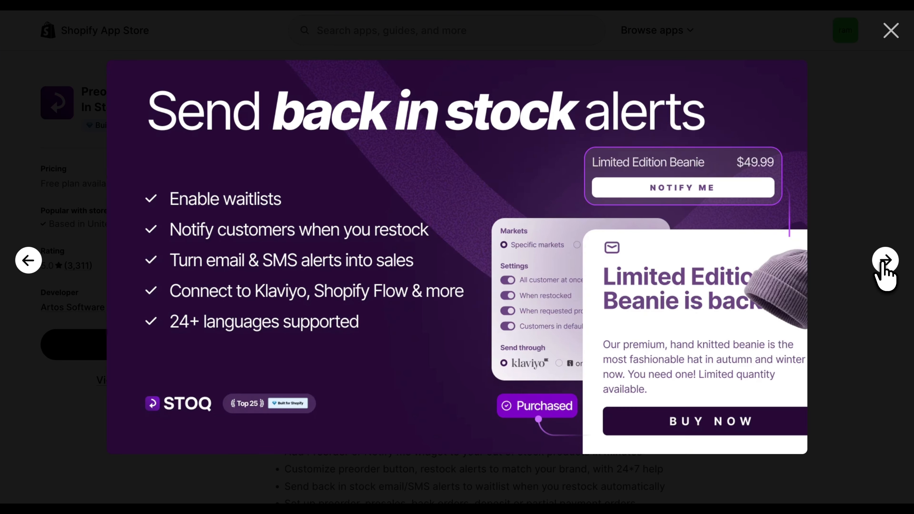
pyautogui.click(882, 265)
pyautogui.click(882, 265)
pyautogui.click(891, 33)
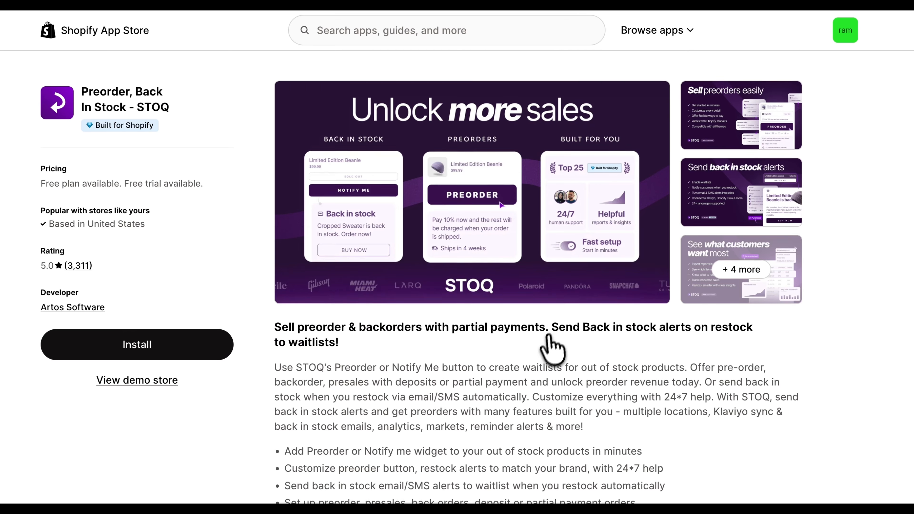
# Install the STOQ app on the store and approve the data access it requests
pyautogui.scroll(-3, 546, 351)
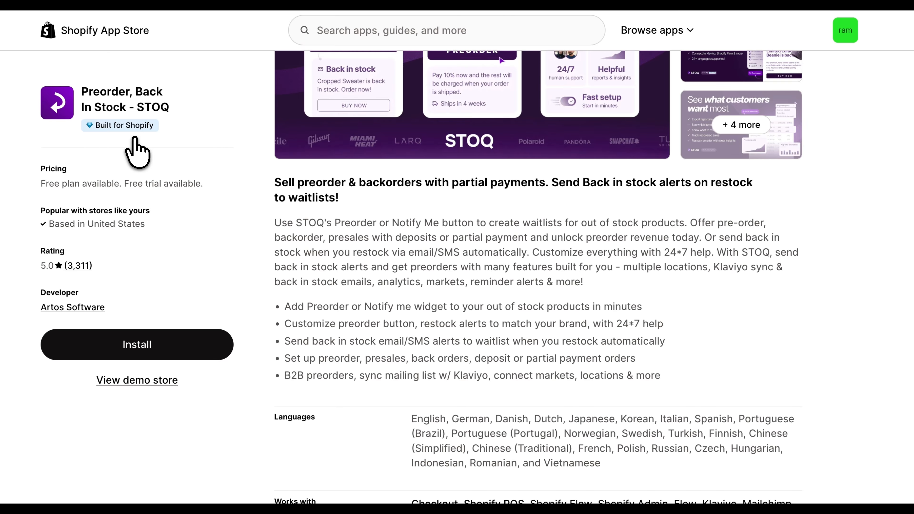
pyautogui.click(137, 345)
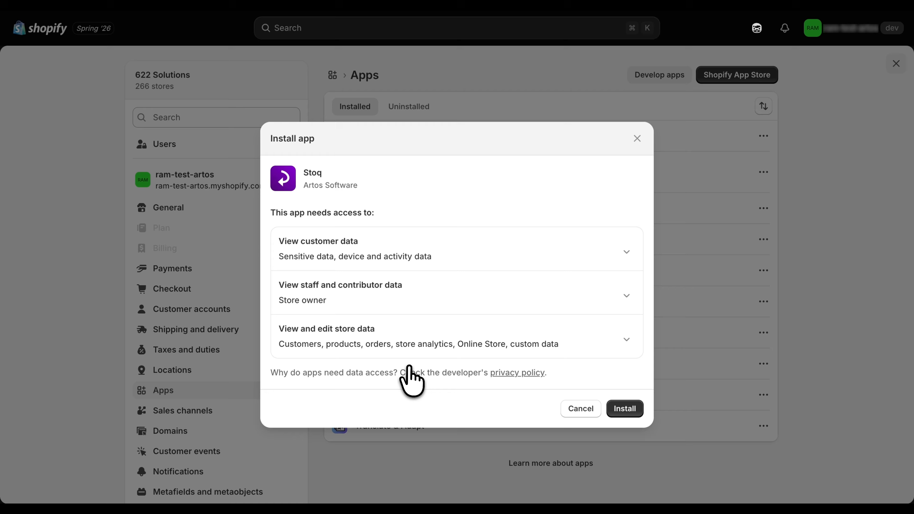
pyautogui.click(614, 412)
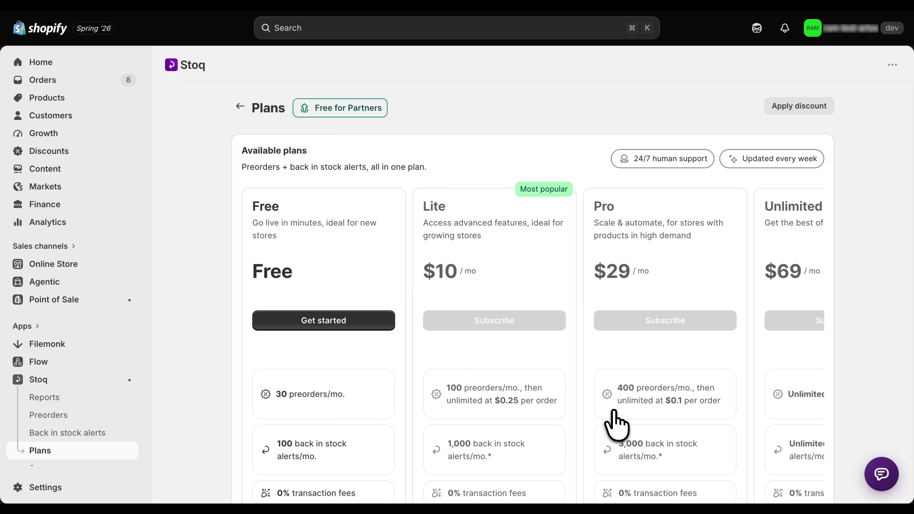
# Examine the Free, Lite, Pro and Unlimited plans, comparing prices, monthly alert limits, included features and extra charges
pyautogui.scroll(-2, 615, 425)
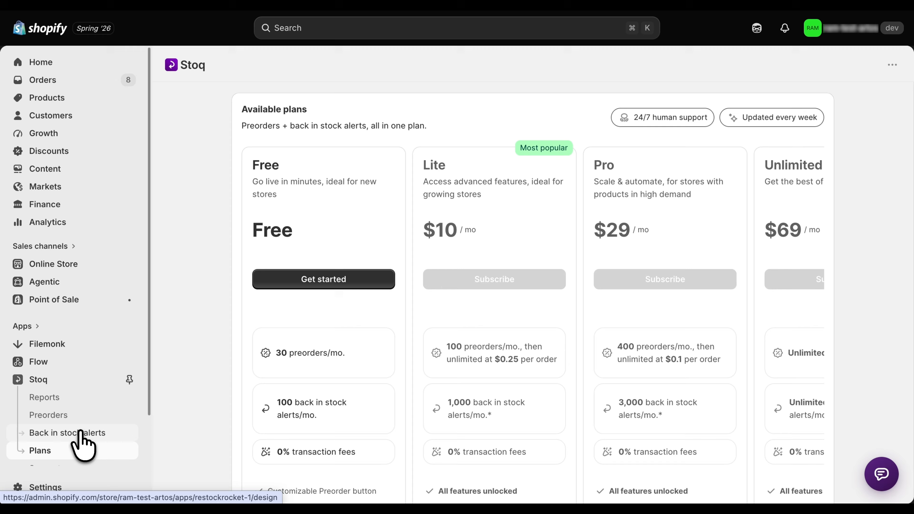
pyautogui.click(80, 434)
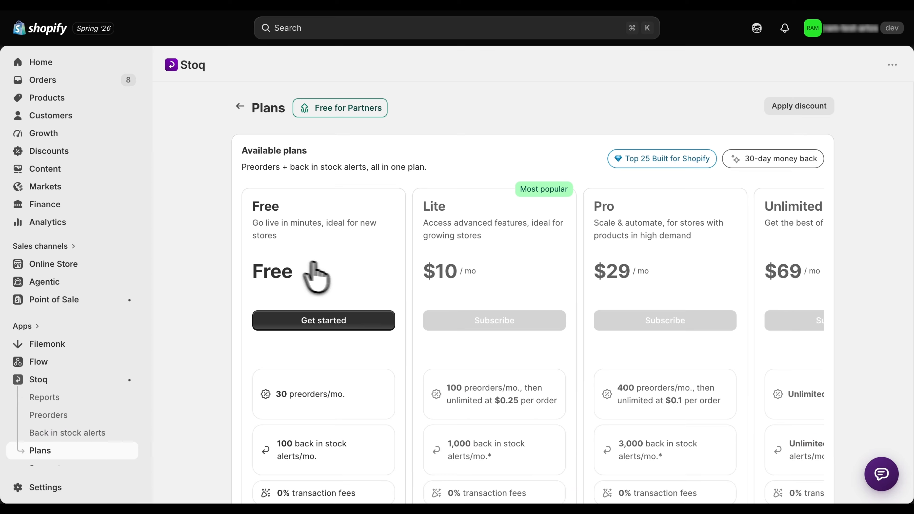
pyautogui.hscroll(2, 525, 309)
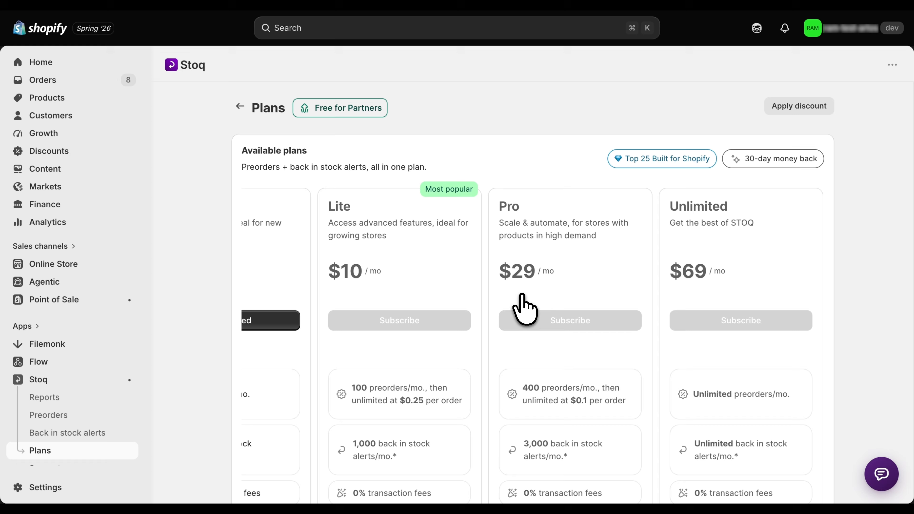
pyautogui.hscroll(-2, 524, 310)
pyautogui.scroll(-5, 523, 310)
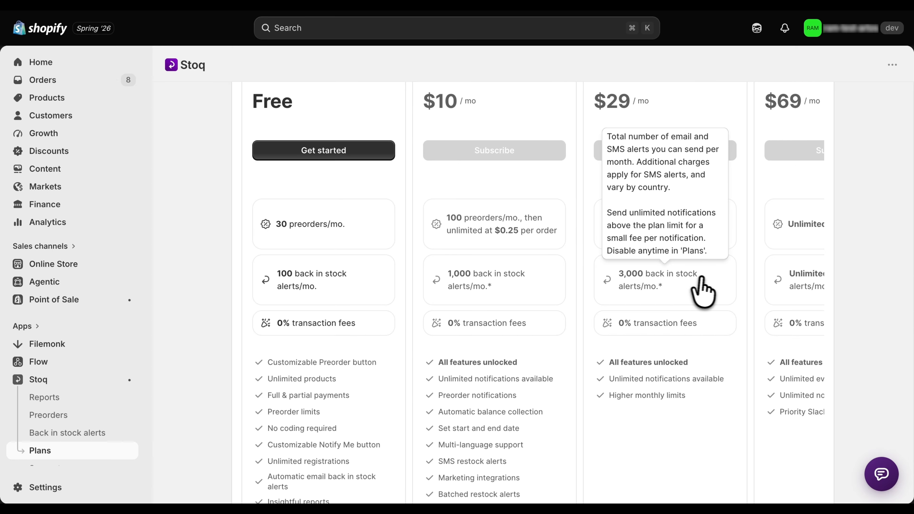
pyautogui.hscroll(2, 707, 292)
pyautogui.hscroll(-2, 707, 292)
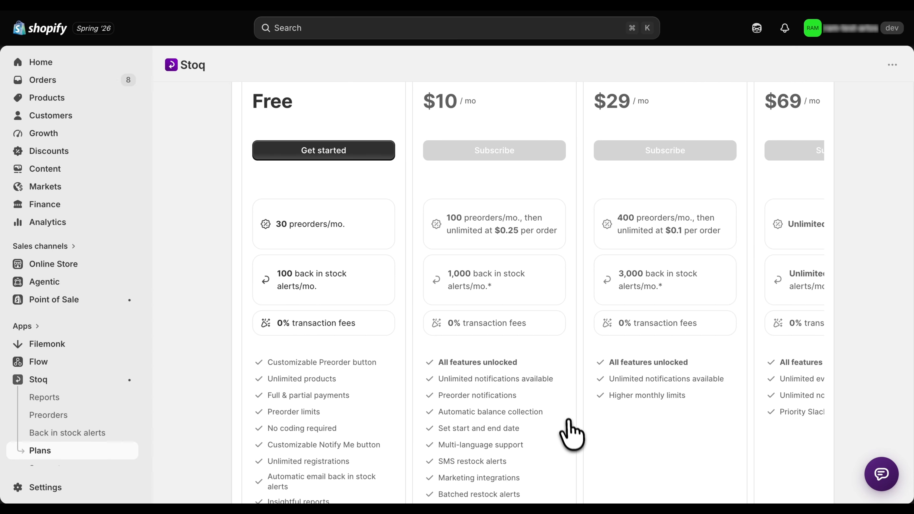
pyautogui.scroll(-9, 572, 432)
pyautogui.scroll(-6, 574, 443)
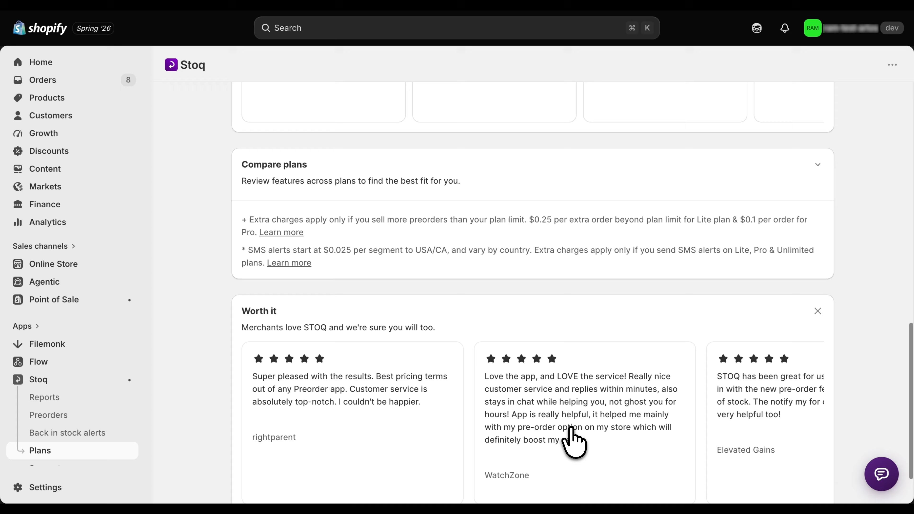
pyautogui.scroll(12, 574, 443)
pyautogui.scroll(7, 572, 429)
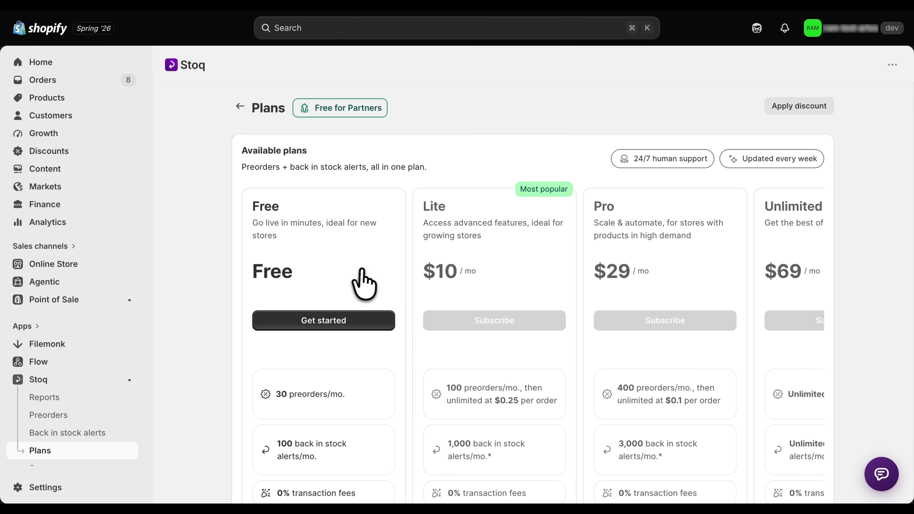
# Start on the Free plan, enable Stoq's app embed from the back in stock alert settings and save the theme
pyautogui.click(300, 315)
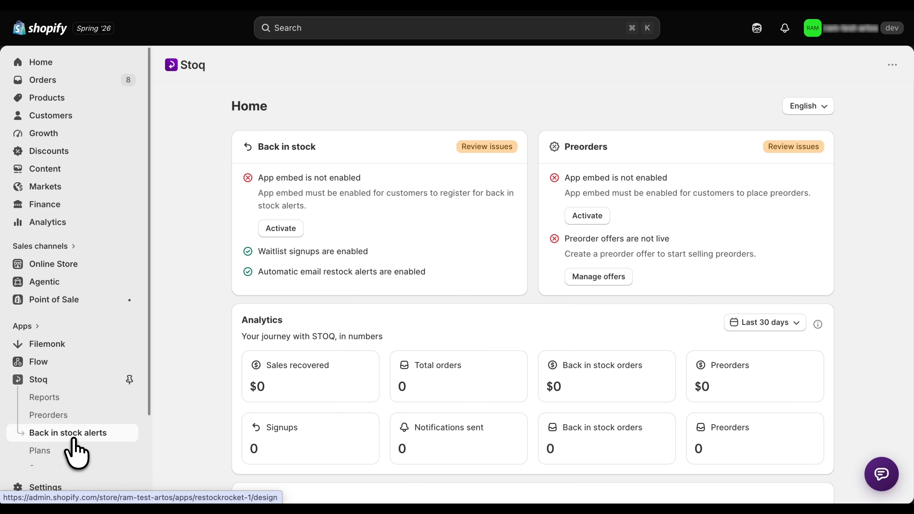
pyautogui.click(73, 436)
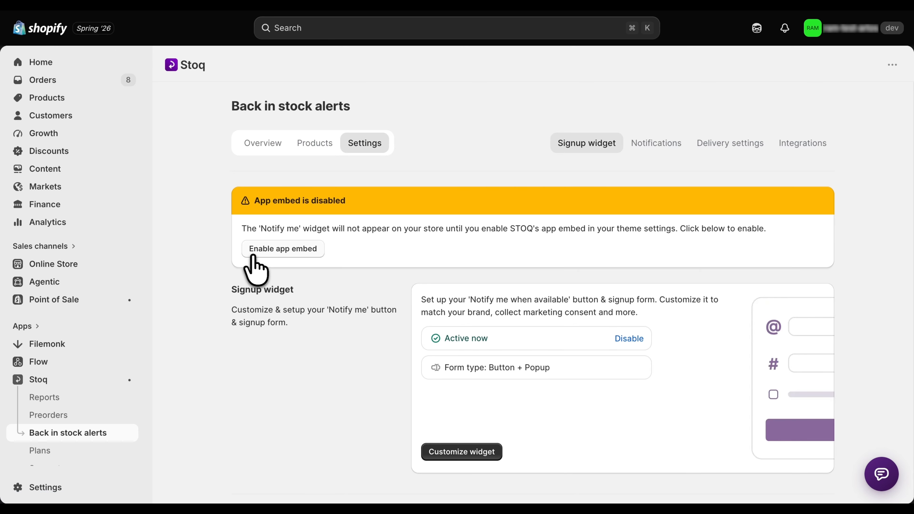
pyautogui.click(270, 250)
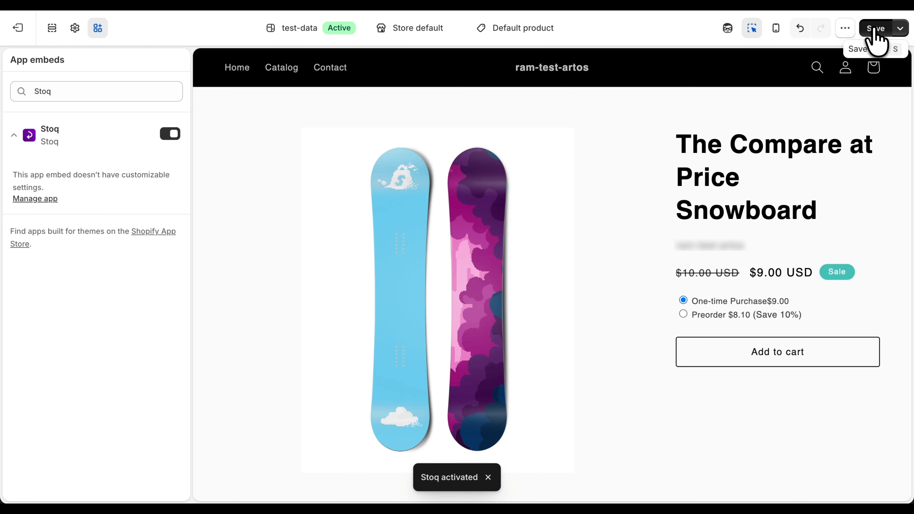
pyautogui.click(875, 29)
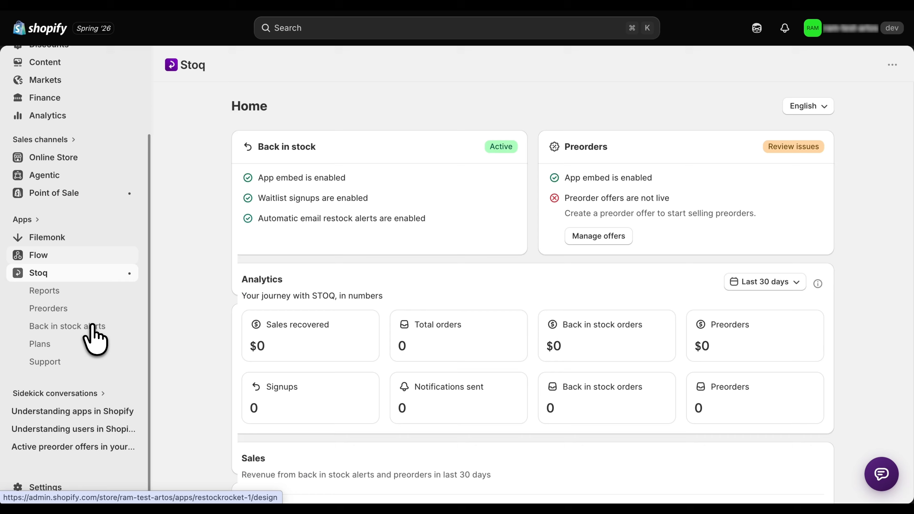
# Open the 'Notify me' signup widget customization from the back in stock alert settings and expand its form type options
pyautogui.click(74, 327)
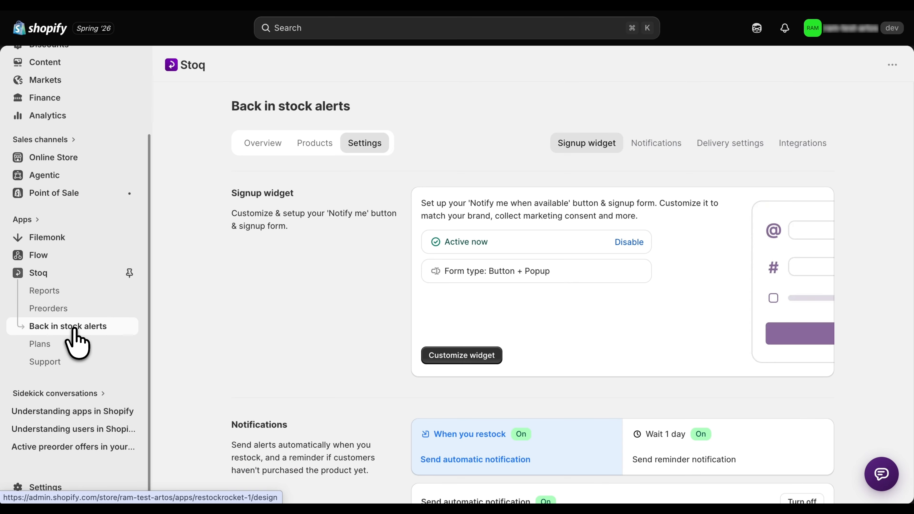
pyautogui.click(461, 355)
pyautogui.click(248, 249)
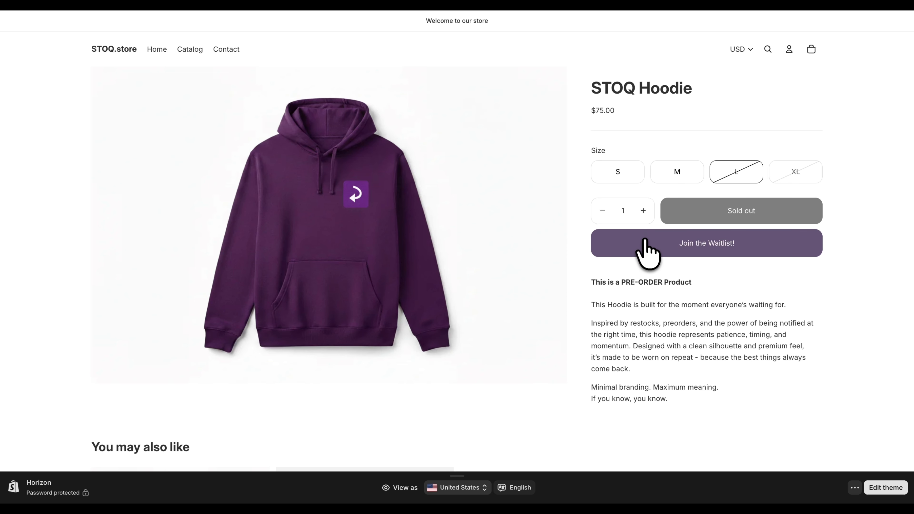
pyautogui.click(712, 248)
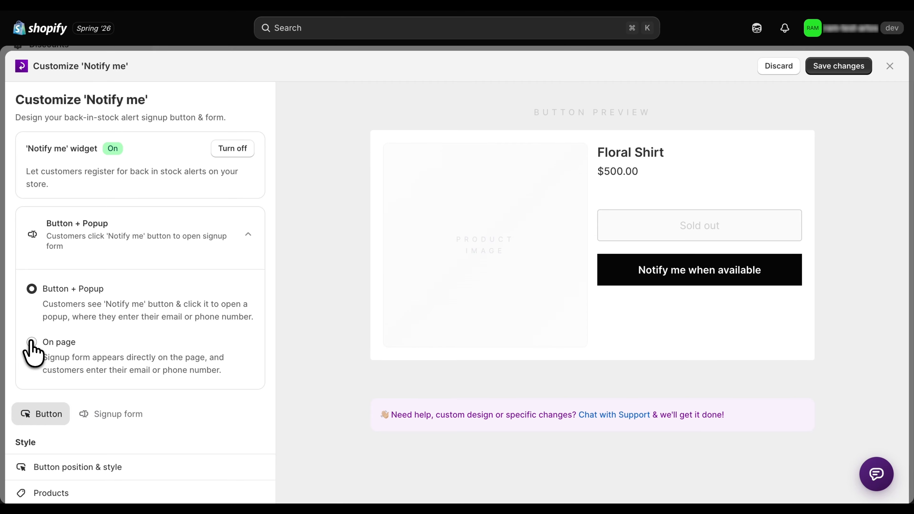
# Try the On page form type, preview its success and normal states, and switch back to Button + Popup
pyautogui.click(32, 342)
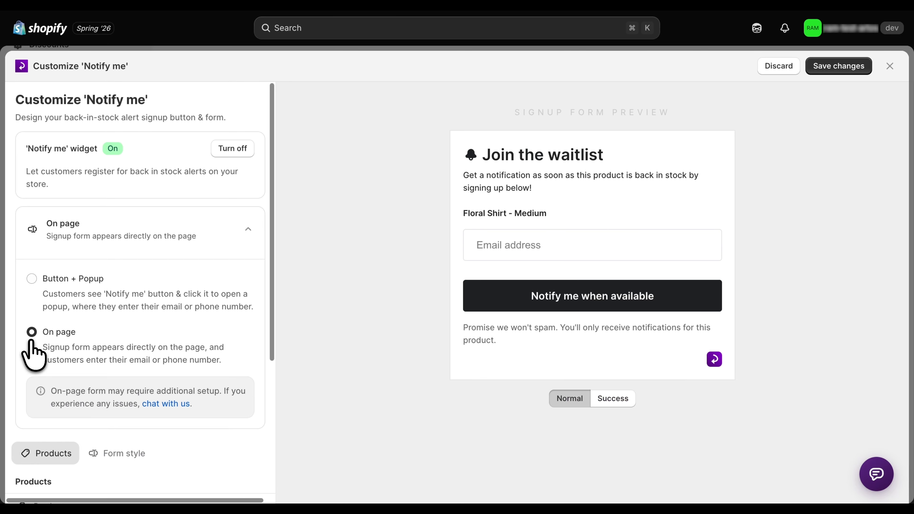
pyautogui.scroll(-2, 31, 341)
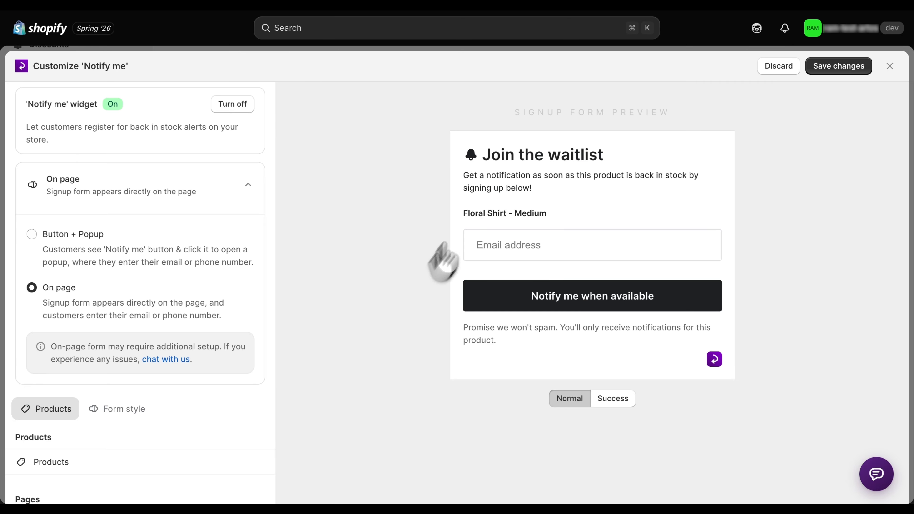
pyautogui.click(608, 399)
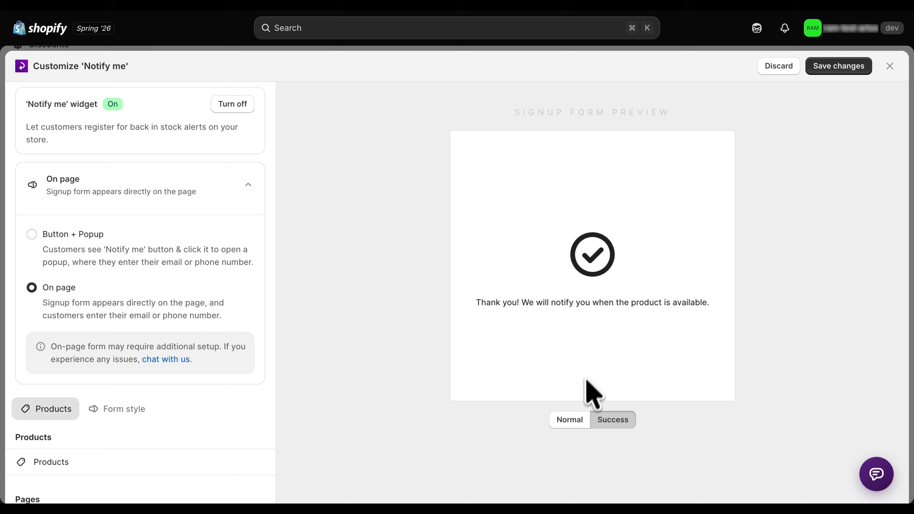
pyautogui.click(575, 417)
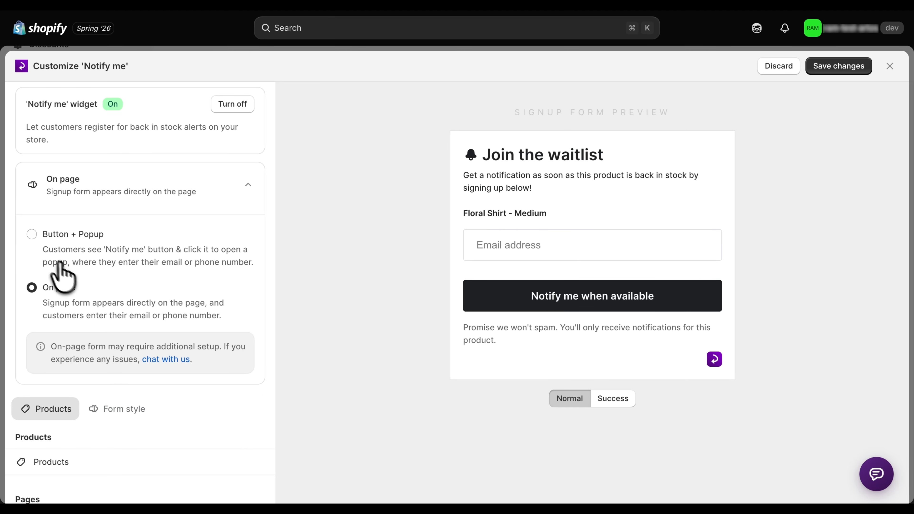
pyautogui.click(32, 234)
# Open the button position and style settings and change the button text to "Join the waitlist"
pyautogui.scroll(-5, 39, 267)
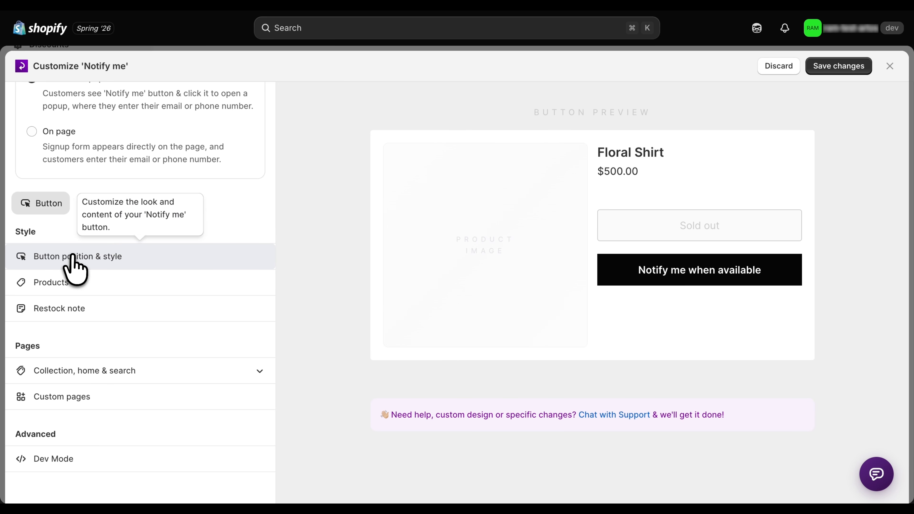
pyautogui.click(77, 264)
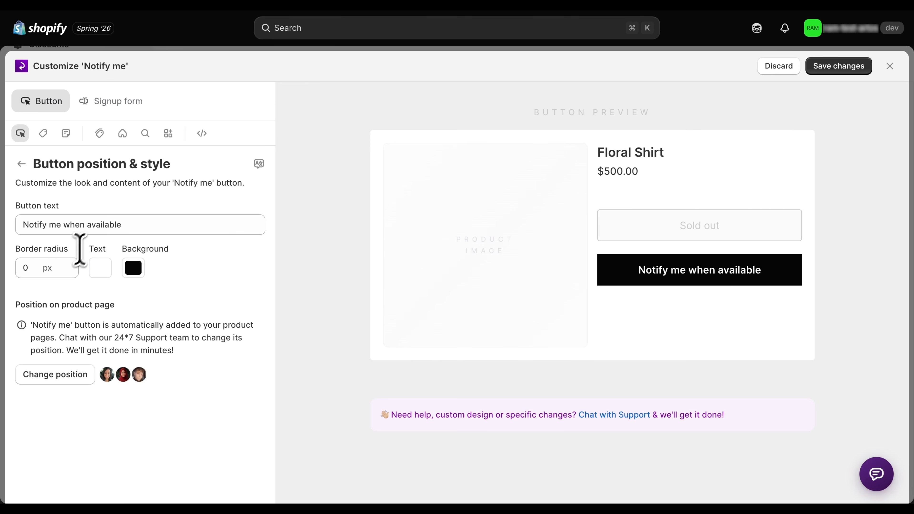
pyautogui.click(126, 230)
pyautogui.moveTo(139, 227); pyautogui.dragTo(12, 224)
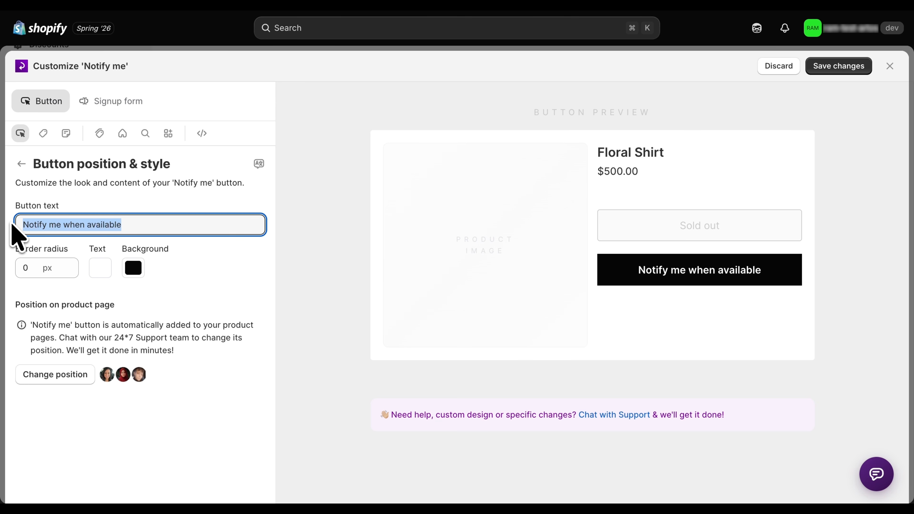
pyautogui.write('Join the')
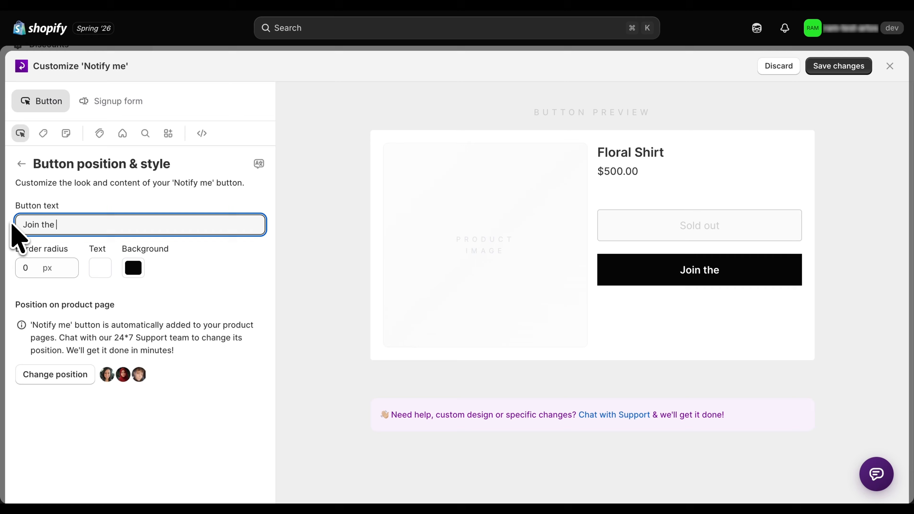
pyautogui.write(' waitlist')
pyautogui.click(82, 251)
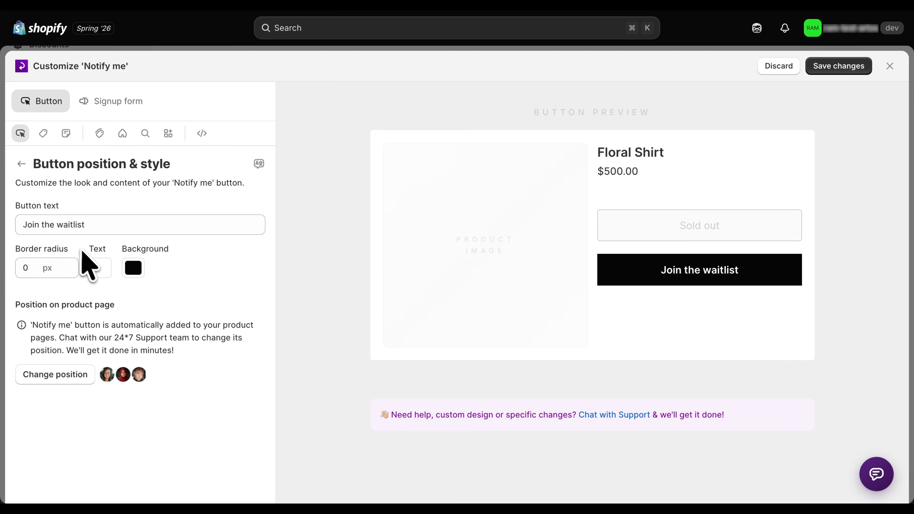
# Set the 'Notify me' button's text colour to light grey and its background to near-black #0a0101
pyautogui.click(99, 275)
pyautogui.moveTo(45, 293)
pyautogui.mouseDown()
pyautogui.moveTo(132, 300)
pyautogui.moveTo(37, 307)
pyautogui.mouseUp()
pyautogui.click(33, 306)
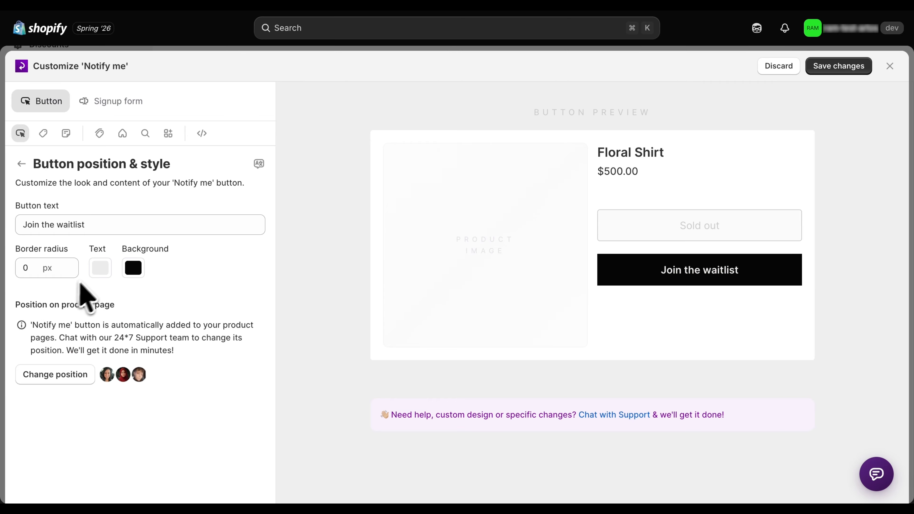
pyautogui.click(132, 272)
pyautogui.moveTo(127, 299); pyautogui.dragTo(163, 383)
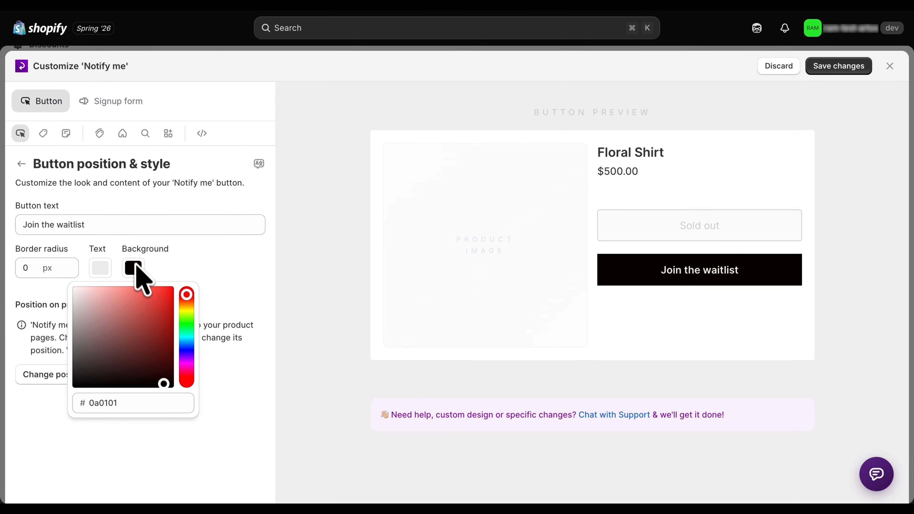
pyautogui.click(134, 272)
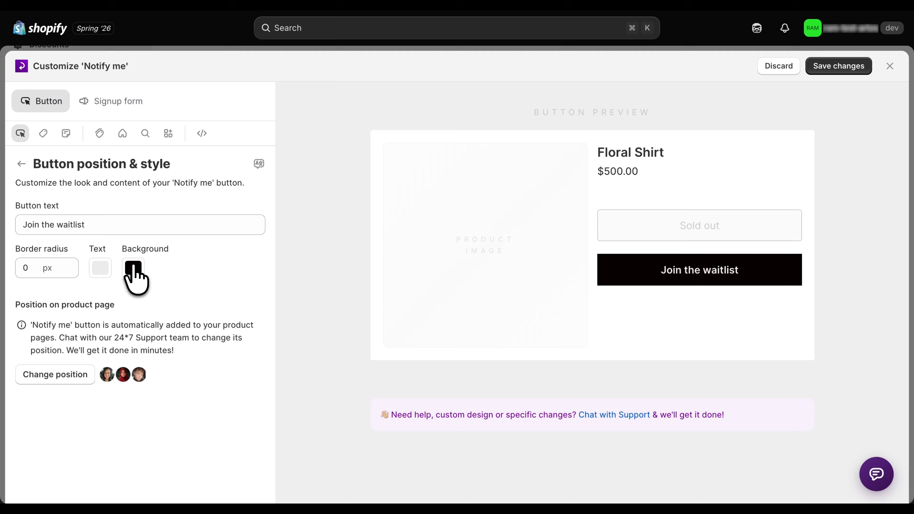
# Set the 'Notify me' button's border radius to 20 px
pyautogui.click(38, 272)
pyautogui.write('20')
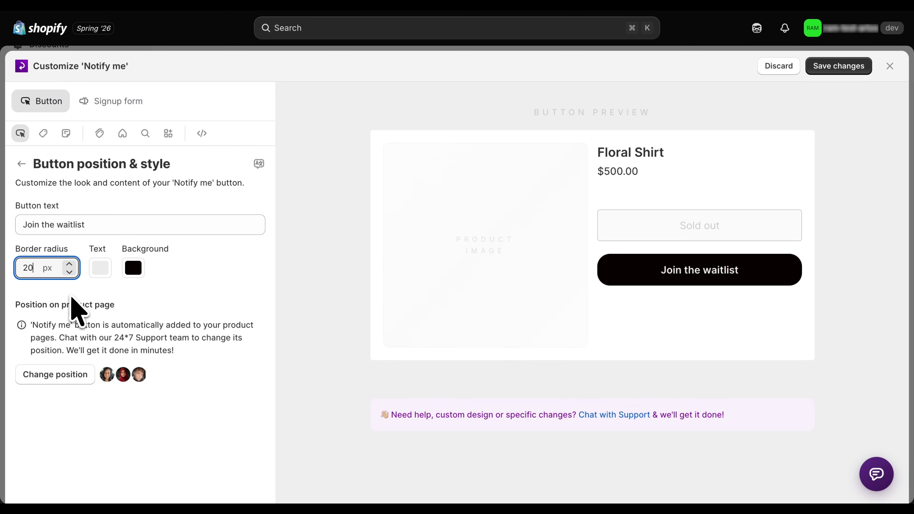
pyautogui.click(78, 308)
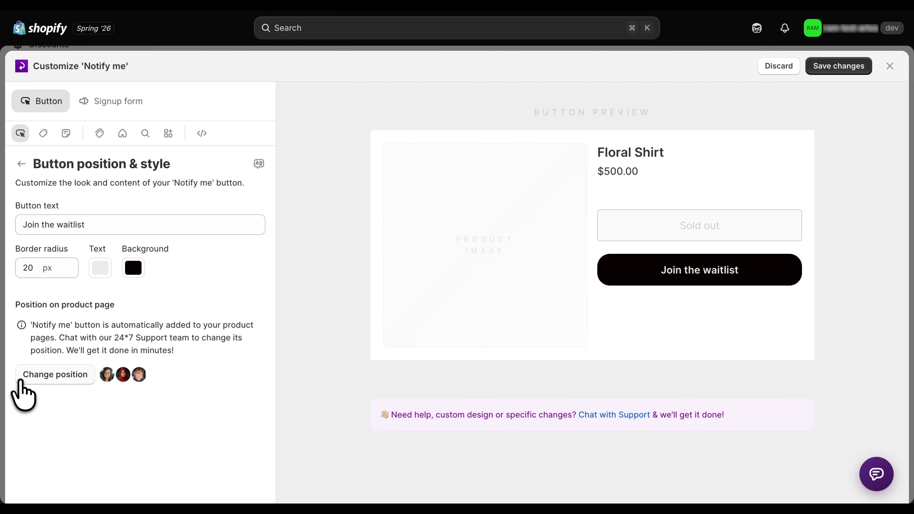
# Open the support chat for changing the button's position, close it without sending a message and return to the customization overview
pyautogui.click(70, 377)
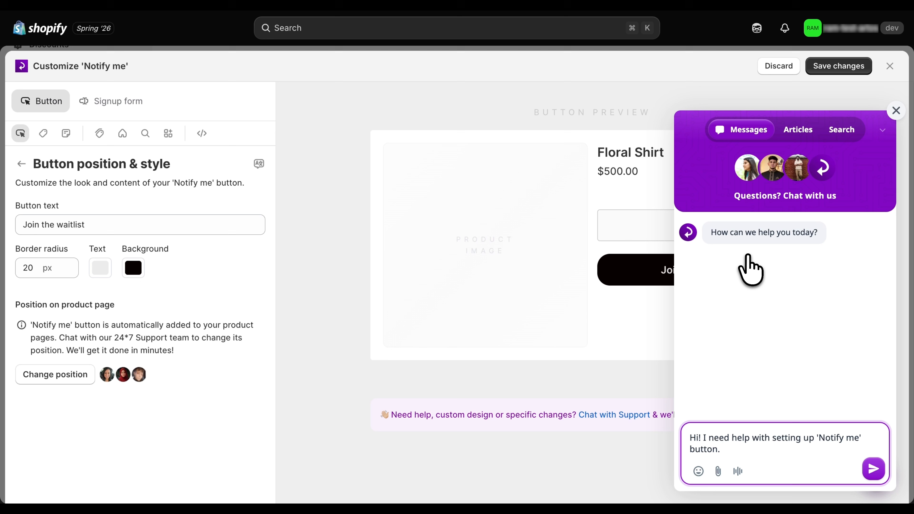
pyautogui.click(895, 111)
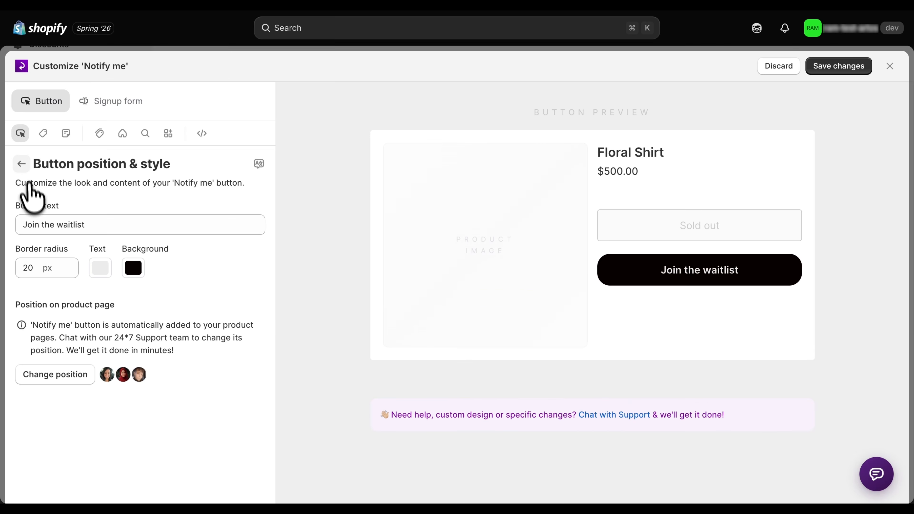
pyautogui.click(21, 162)
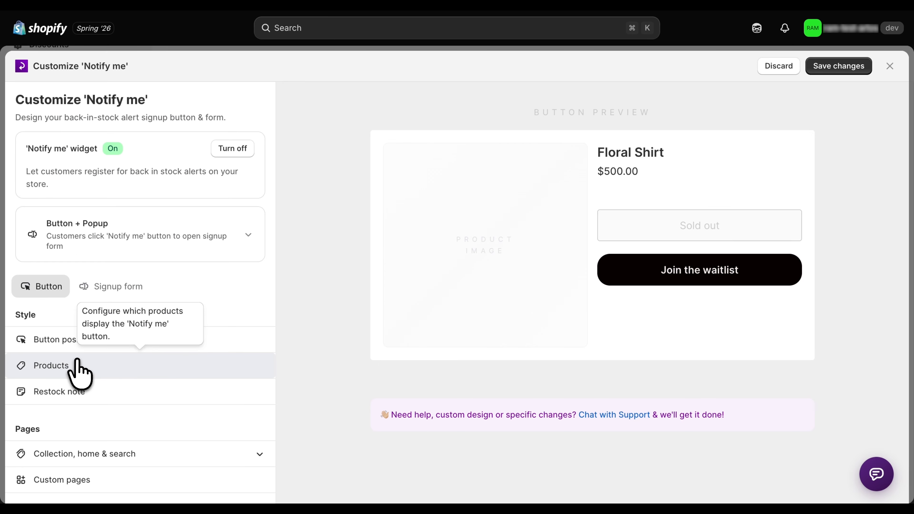
# Configure the 'Notify me' widget's product display for specific products and return to the customization overview
pyautogui.click(74, 364)
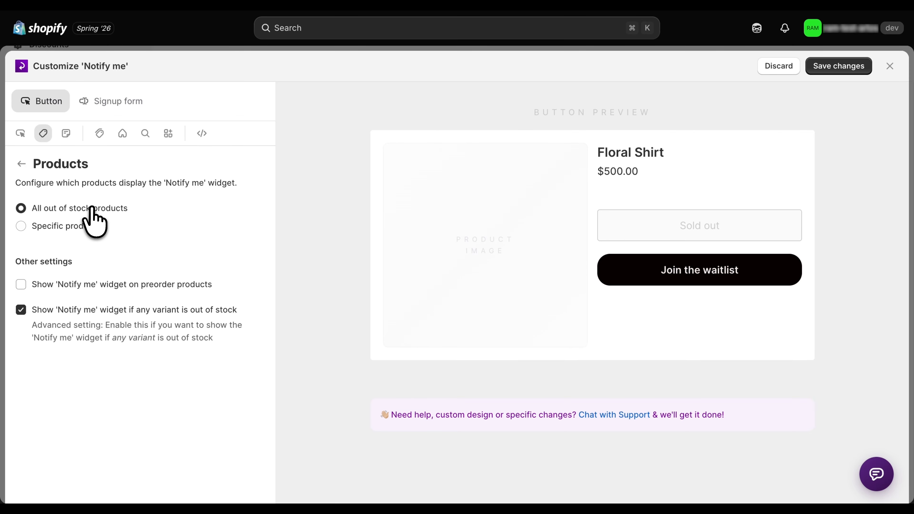
pyautogui.click(52, 227)
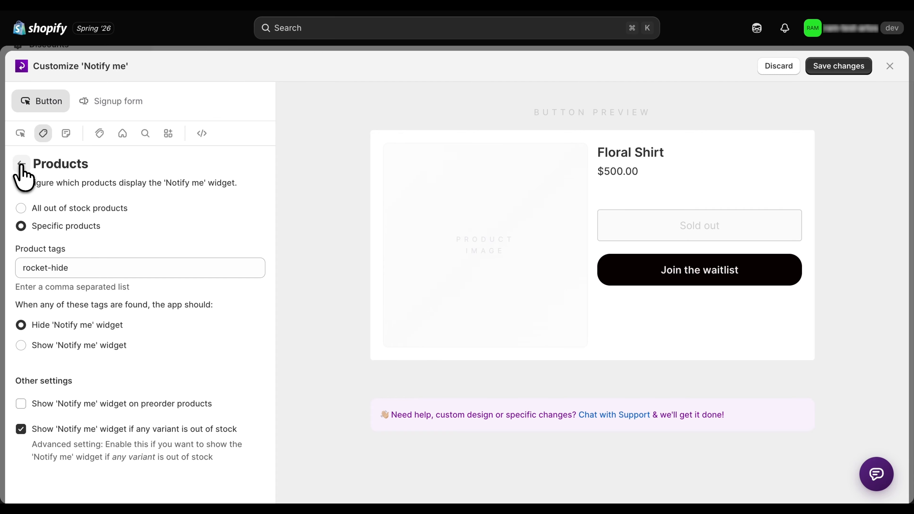
pyautogui.click(21, 165)
# Expand the collection, home and search page options for the 'Notify me' button
pyautogui.scroll(-3, 68, 346)
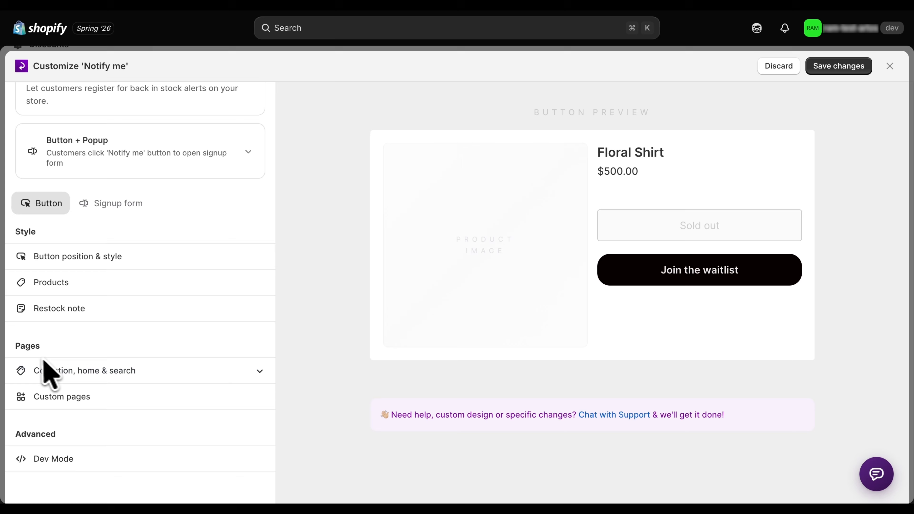
pyautogui.click(90, 374)
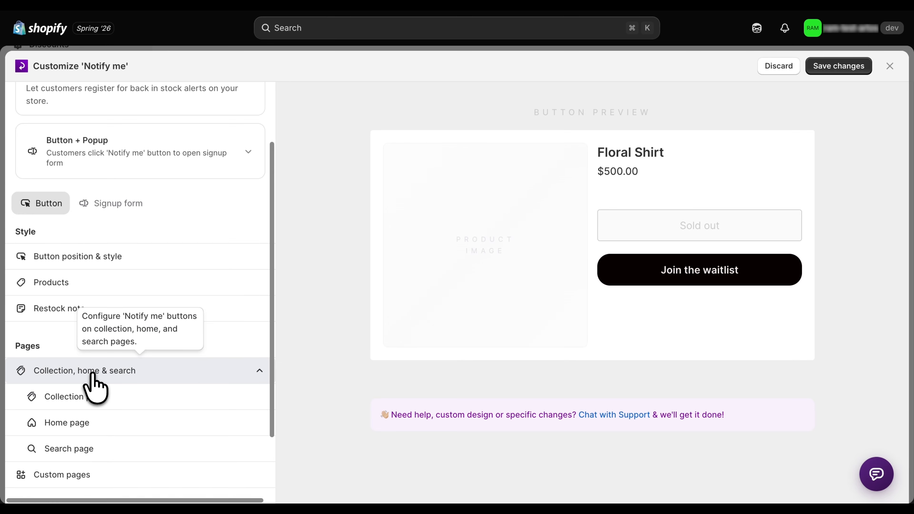
pyautogui.scroll(-2, 93, 375)
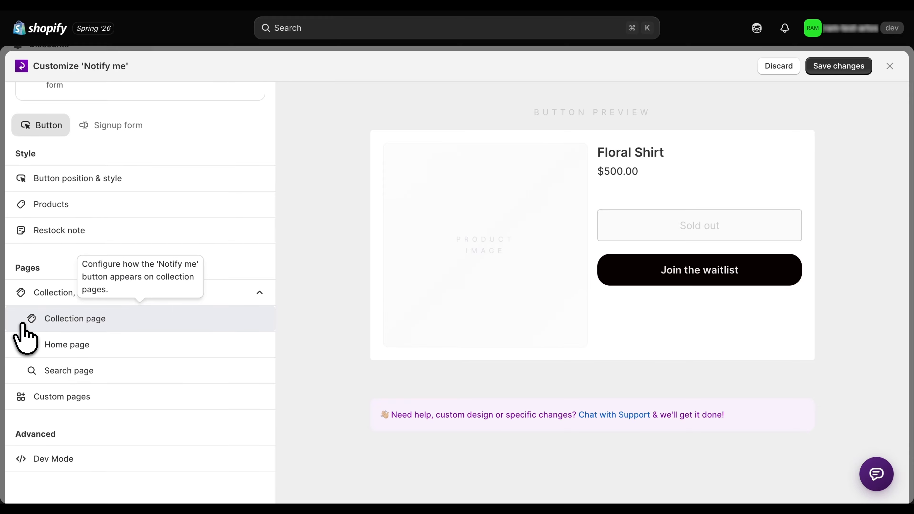
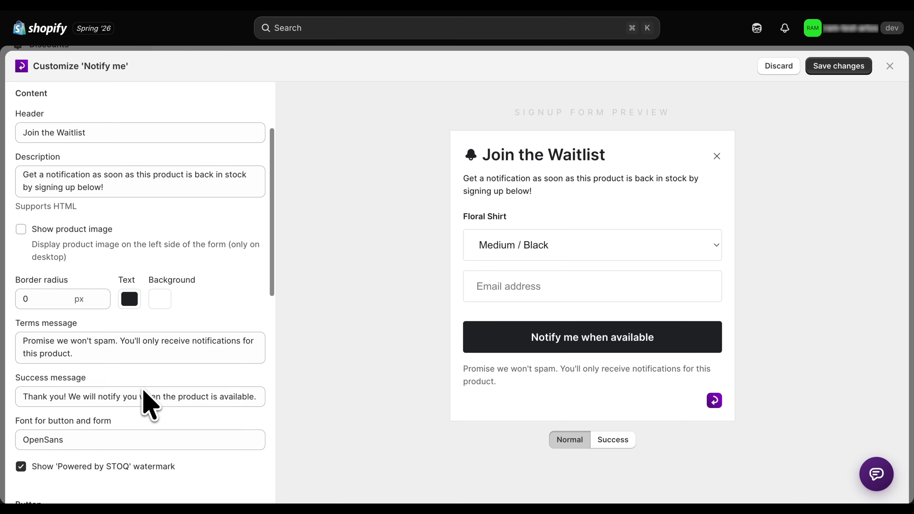
# Let customers specify quantity in the signup form and enable Quick resubscribe
pyautogui.scroll(-10, 144, 399)
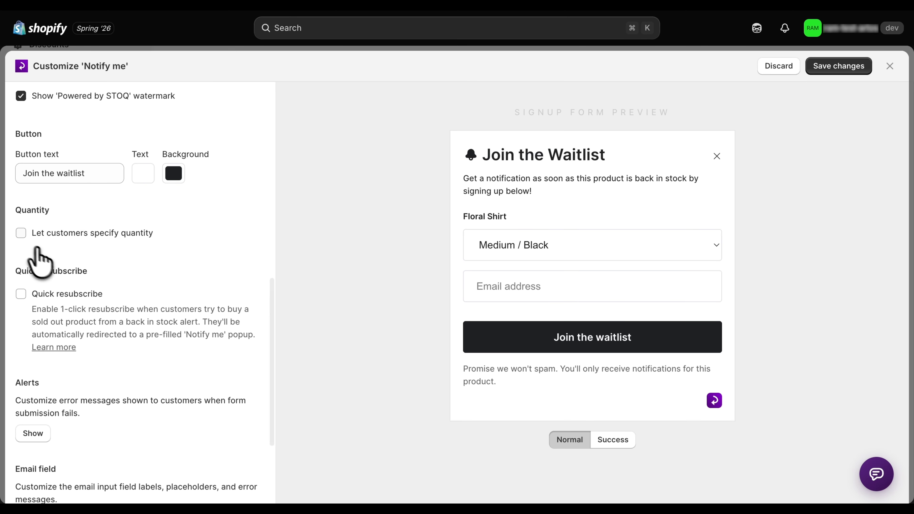
pyautogui.click(21, 234)
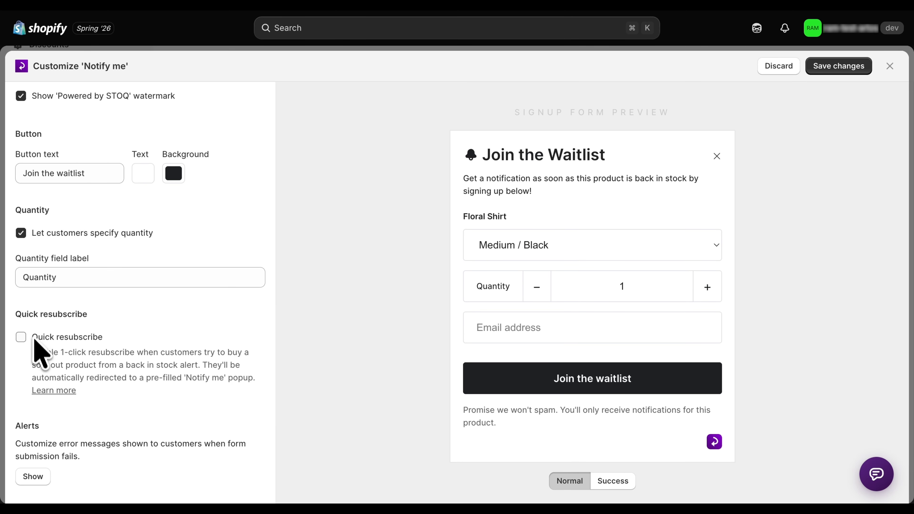
pyautogui.click(21, 340)
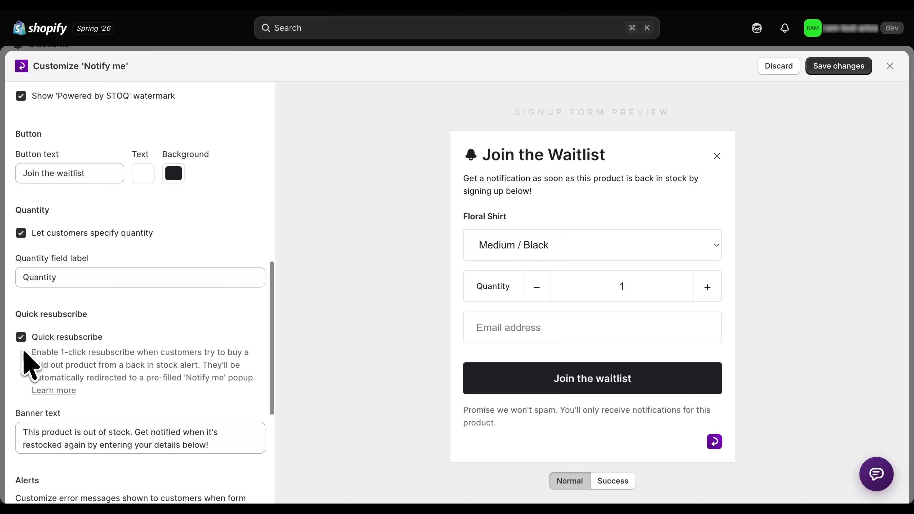
# Examine the signup form's banner text, alert error messages, and email and phone number field settings
pyautogui.scroll(-5, 26, 362)
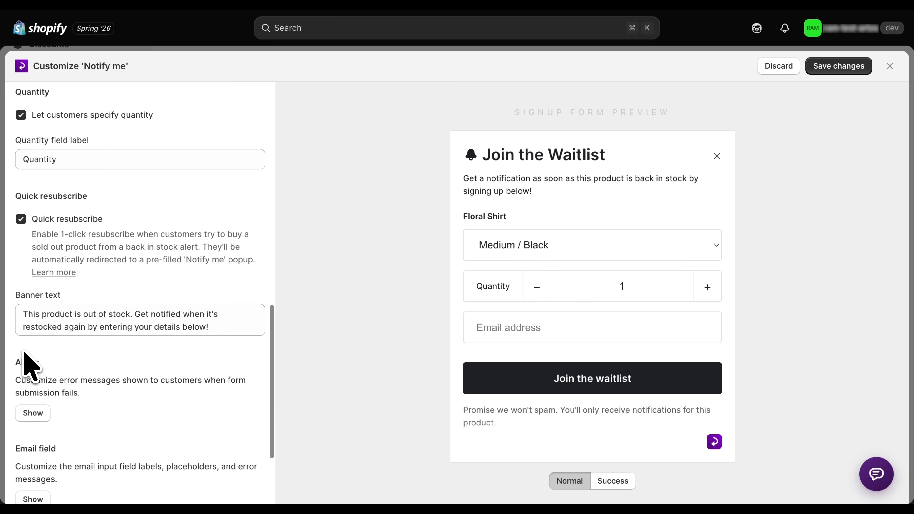
pyautogui.scroll(-2, 26, 362)
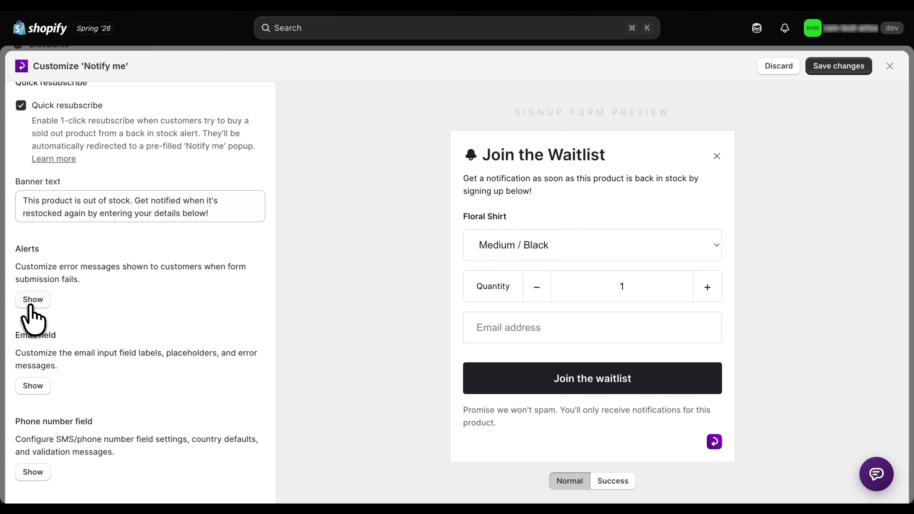
pyautogui.click(39, 303)
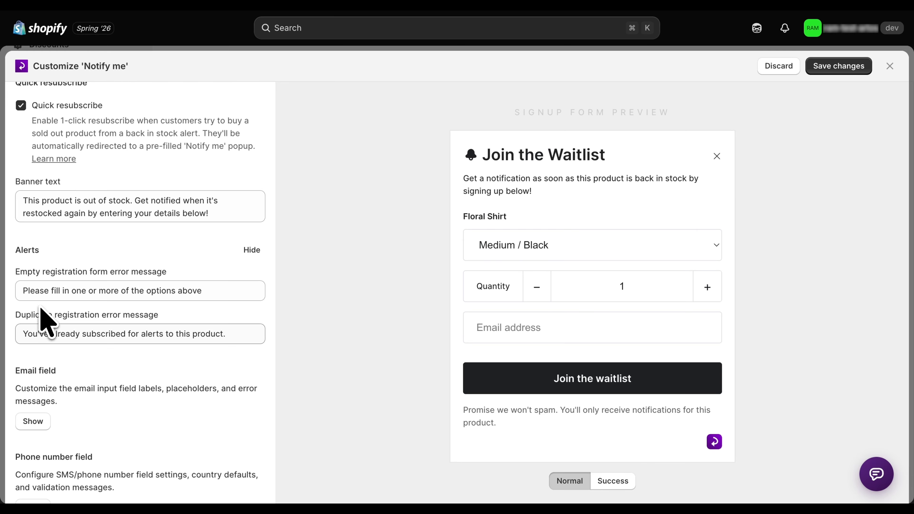
pyautogui.scroll(-1, 63, 338)
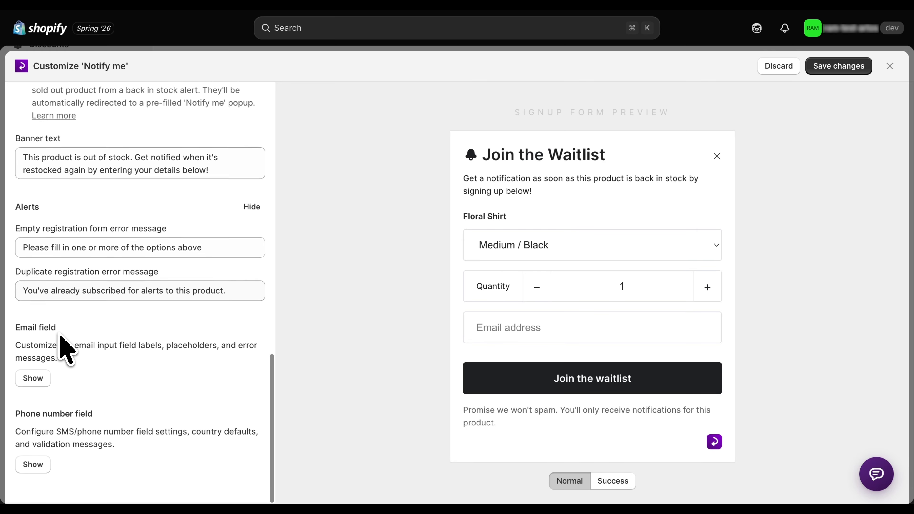
pyautogui.click(35, 382)
pyautogui.scroll(-2, 101, 387)
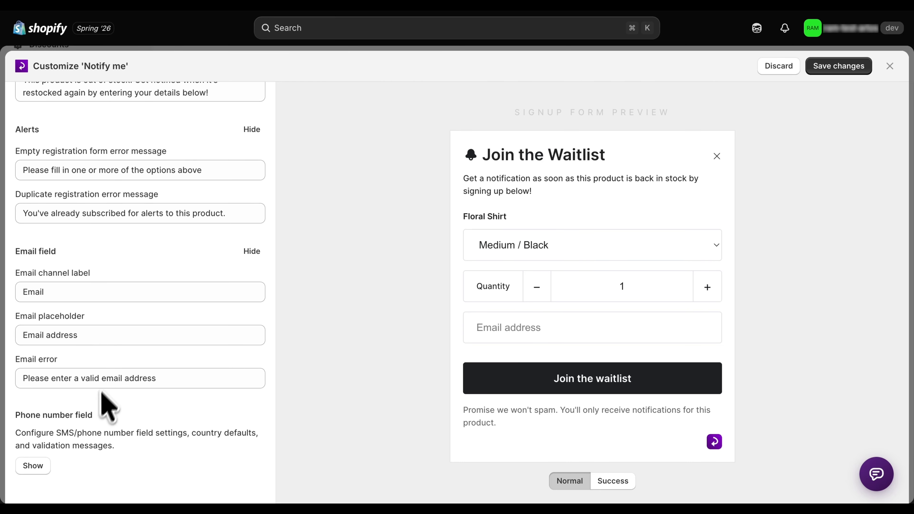
pyautogui.click(36, 466)
pyautogui.scroll(-7, 36, 466)
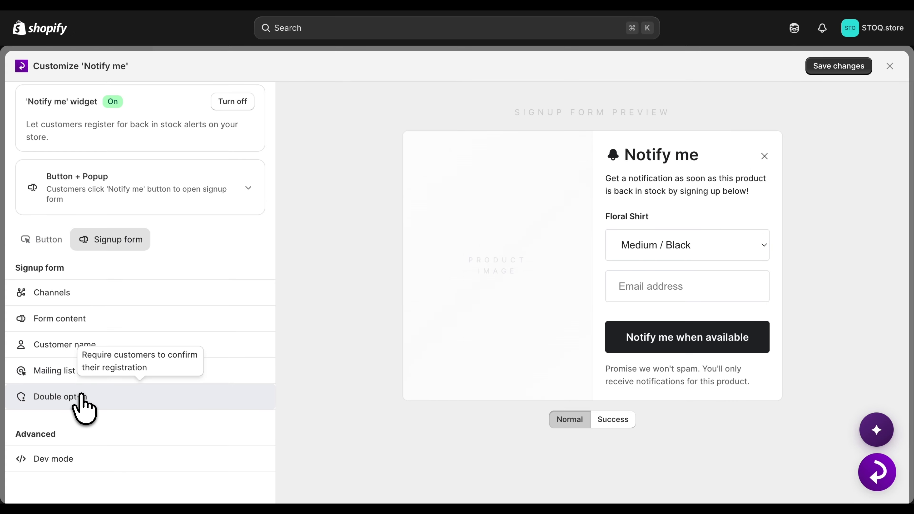
# Turn on Double opt-in for the signup form and review its confirmation email subject, body and success message
pyautogui.click(82, 405)
pyautogui.scroll(-2, 108, 371)
pyautogui.scroll(2, 126, 333)
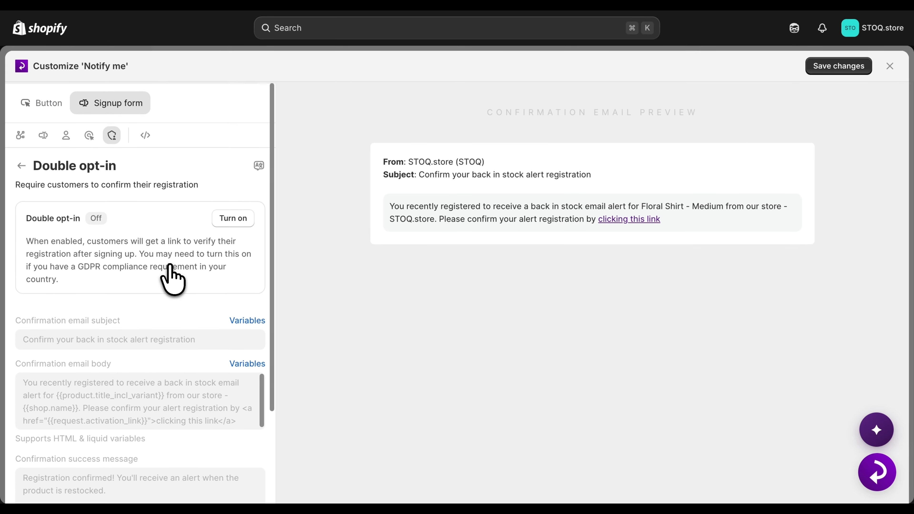
pyautogui.click(230, 218)
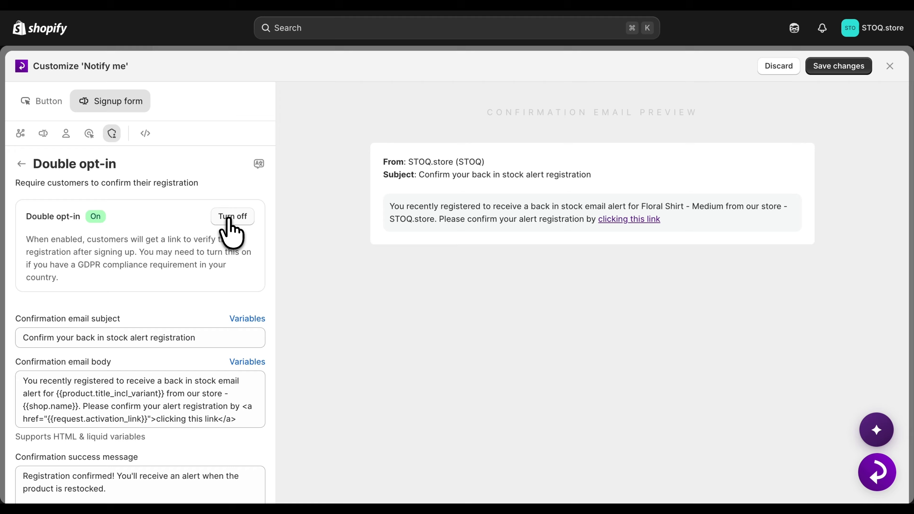
pyautogui.scroll(-3, 202, 322)
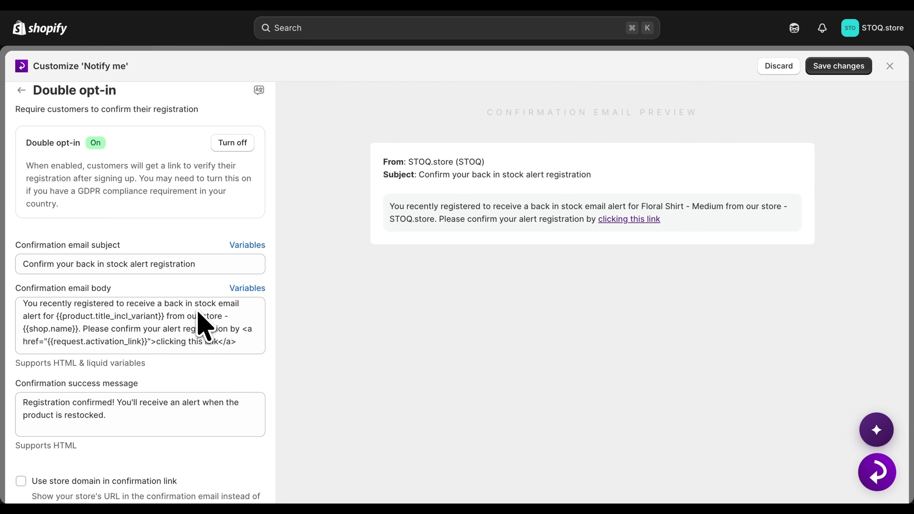
pyautogui.scroll(-2, 179, 437)
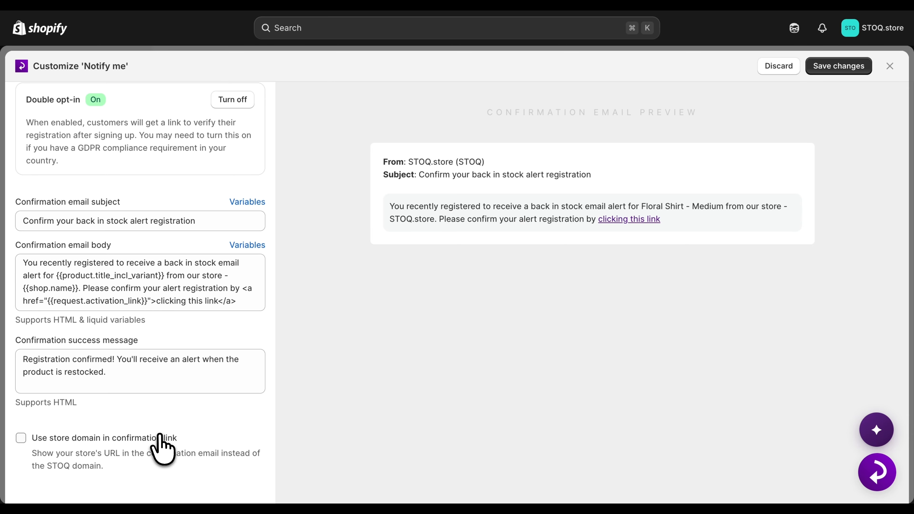
# Enable the store domain in the confirmation link, review the link setup and save the double opt-in changes
pyautogui.click(160, 438)
pyautogui.scroll(-6, 160, 437)
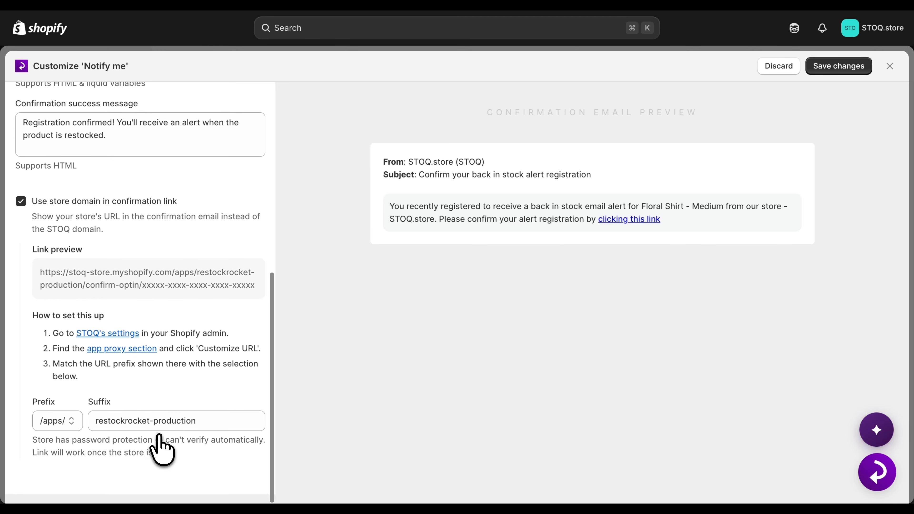
pyautogui.scroll(9, 160, 450)
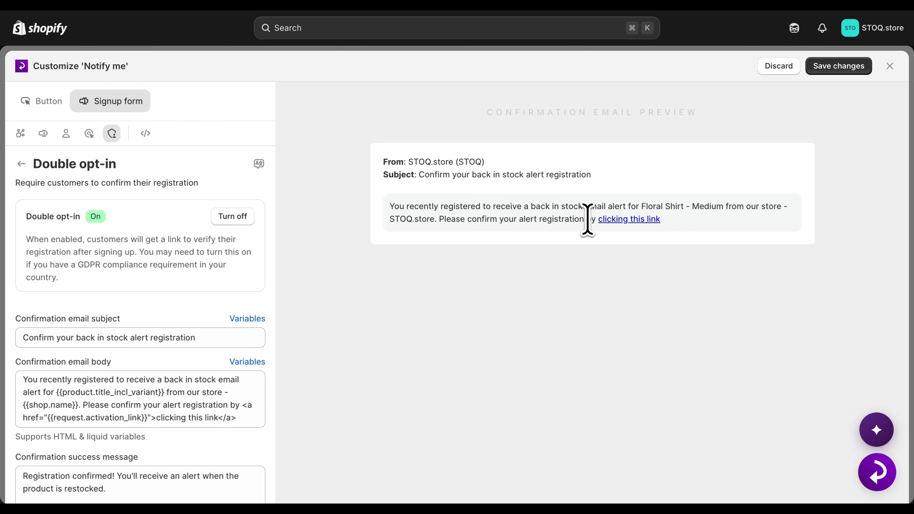
pyautogui.click(841, 65)
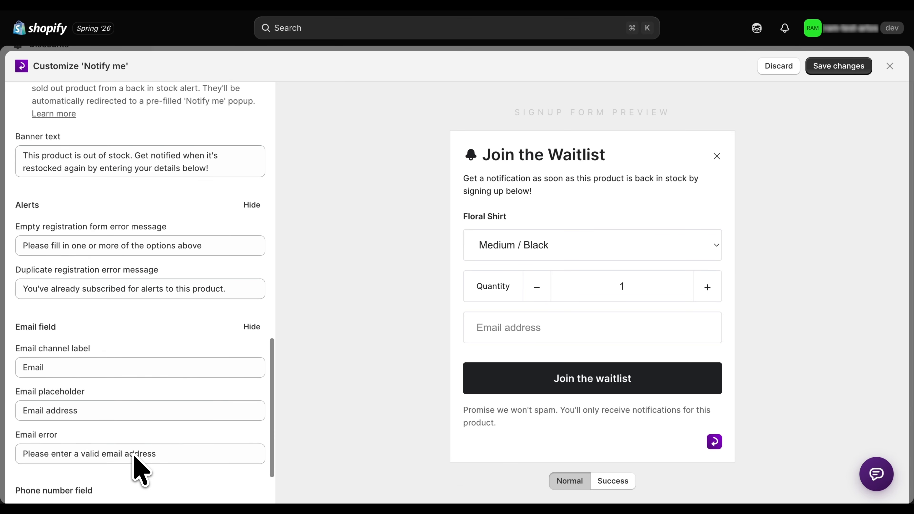
# Return to the button settings overview, save the 'Notify me' widget customization and close the customizer
pyautogui.scroll(15, 133, 468)
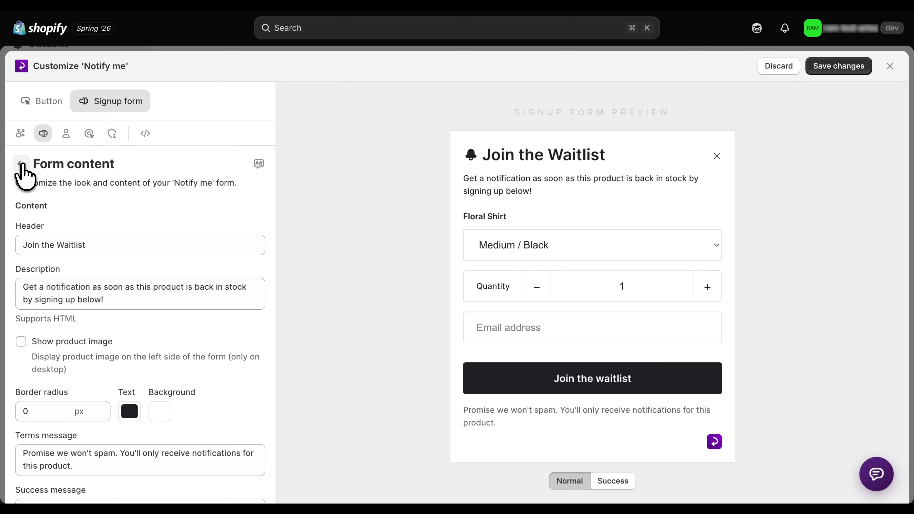
pyautogui.click(24, 165)
pyautogui.click(36, 287)
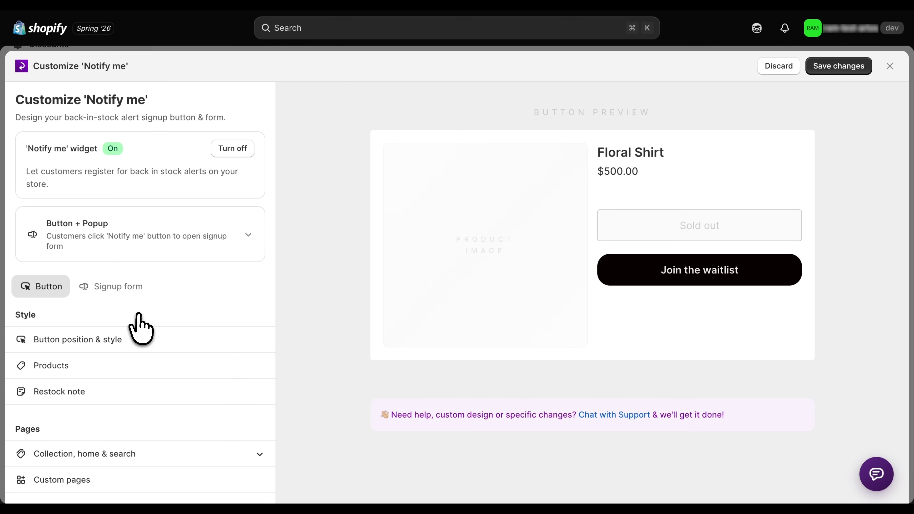
pyautogui.click(832, 74)
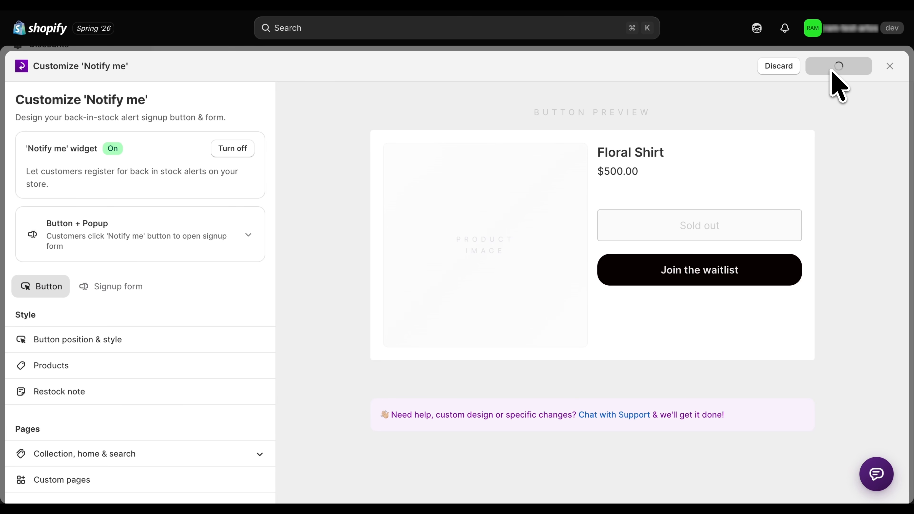
pyautogui.click(890, 66)
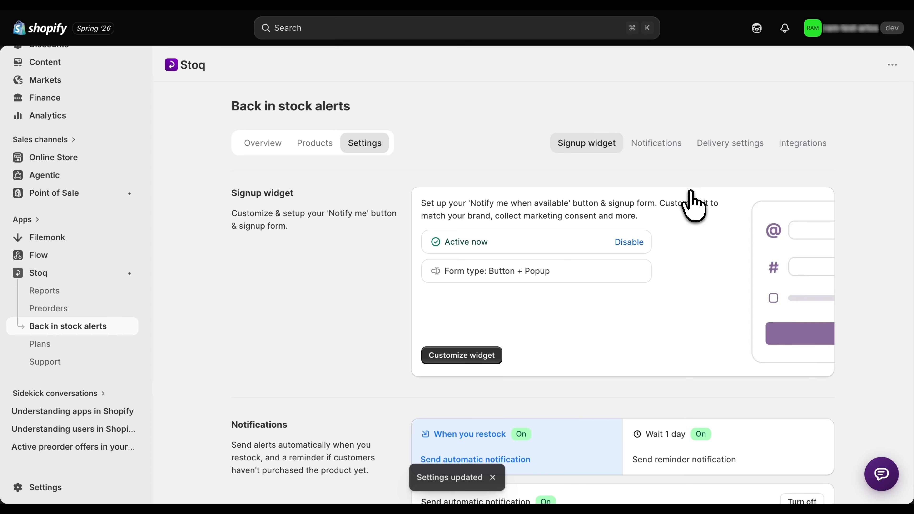
# Turn on automatic restock notifications and set the minimum restock quantity to 50 units
pyautogui.click(648, 148)
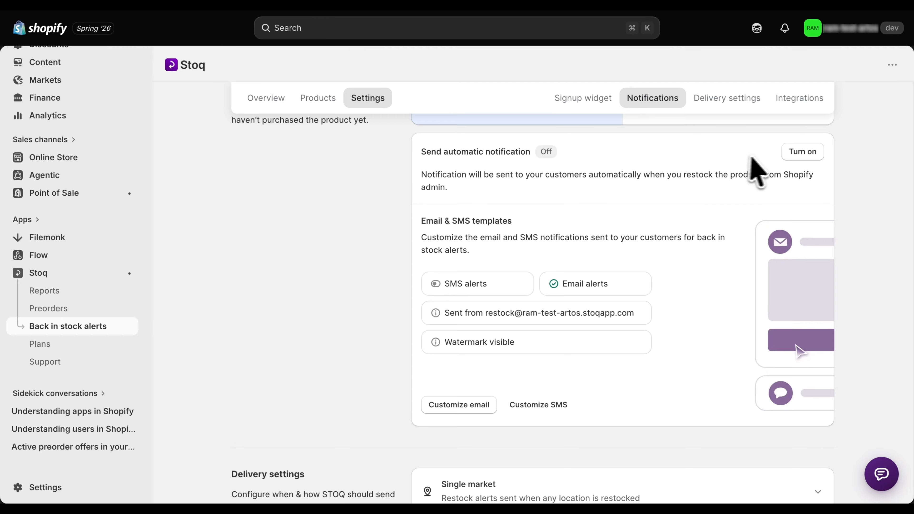
pyautogui.click(794, 158)
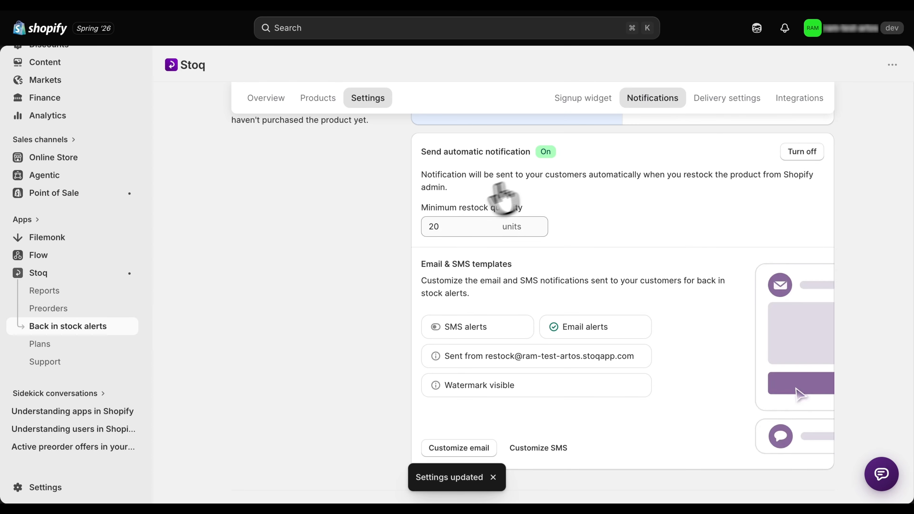
pyautogui.click(441, 229)
pyautogui.press('BackSpace')
pyautogui.press('BackSpace')
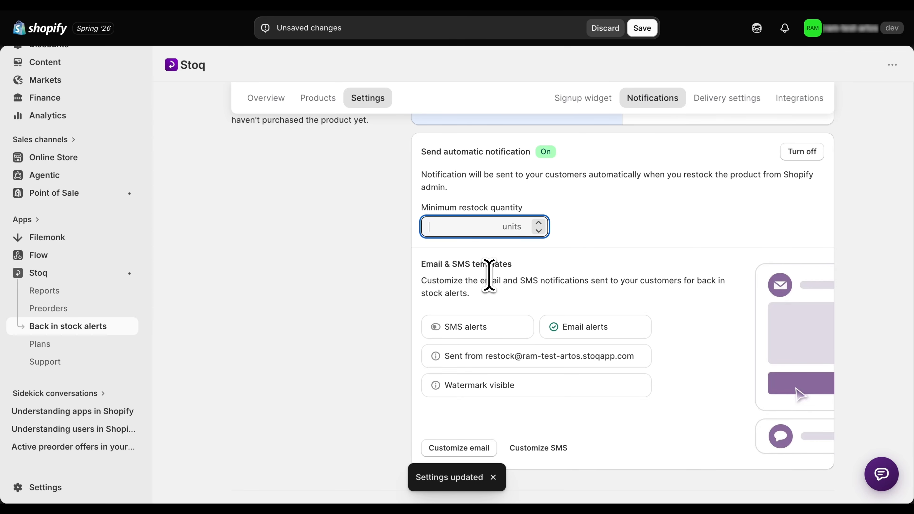
pyautogui.write('50')
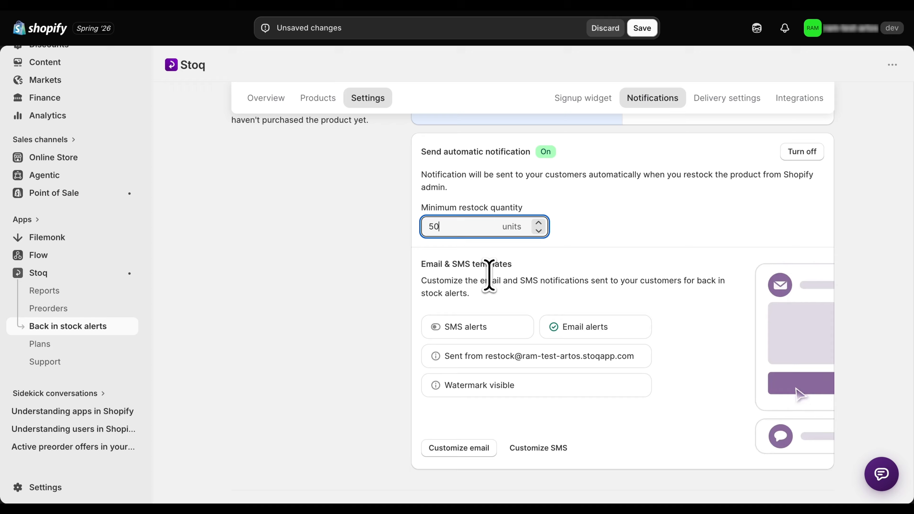
pyautogui.click(549, 268)
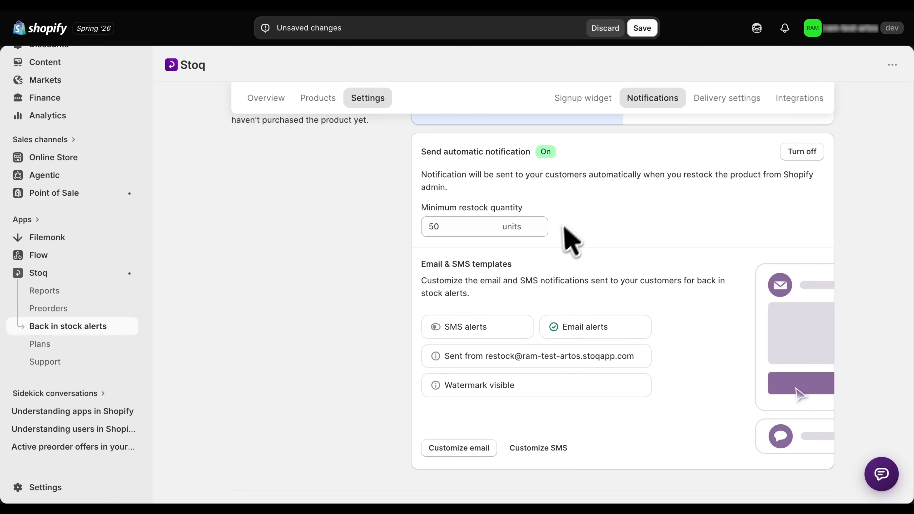
# Examine the delivery settings for markets, restock triggers, customer batches, requested product options and notification language
pyautogui.scroll(-3, 560, 254)
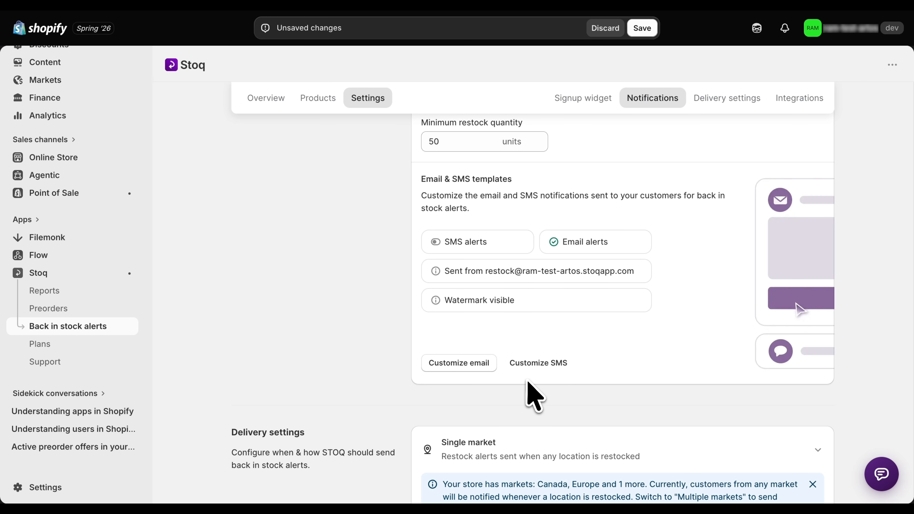
pyautogui.scroll(-1, 528, 382)
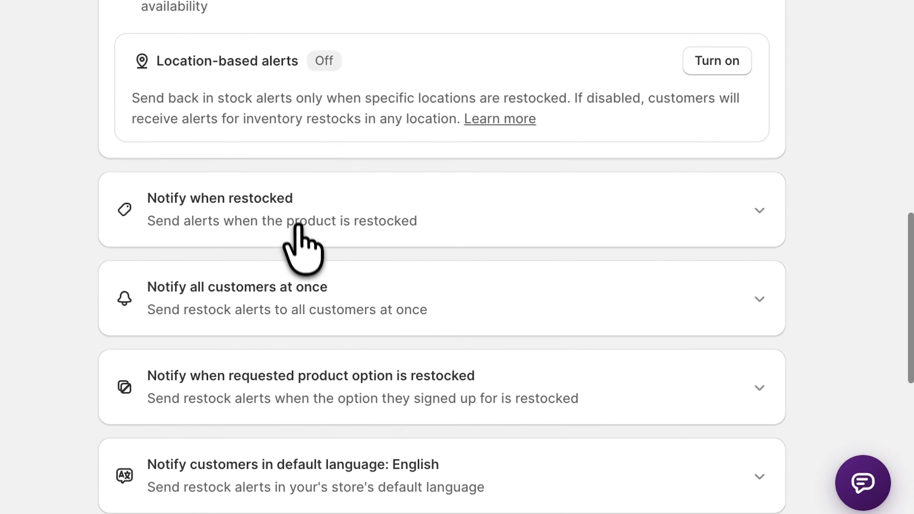
pyautogui.click(537, 329)
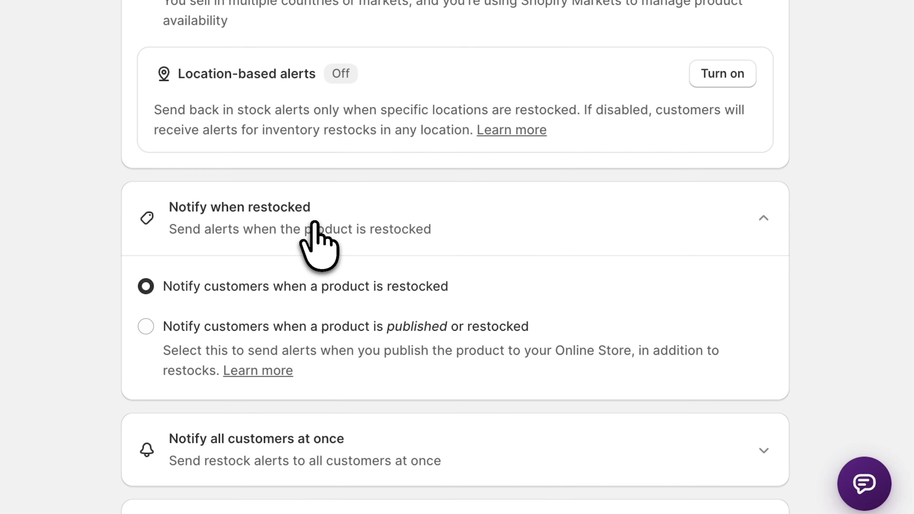
pyautogui.scroll(-4, 315, 221)
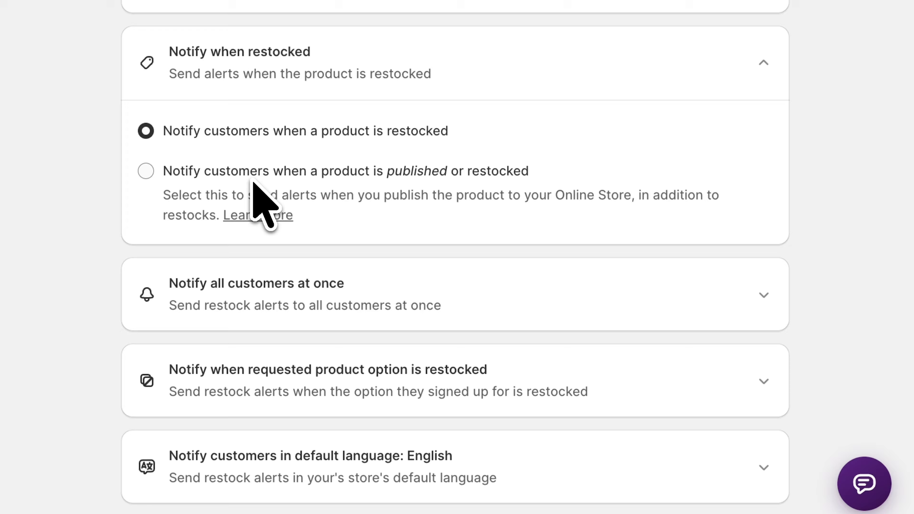
pyautogui.scroll(-3, 254, 183)
pyautogui.click(252, 192)
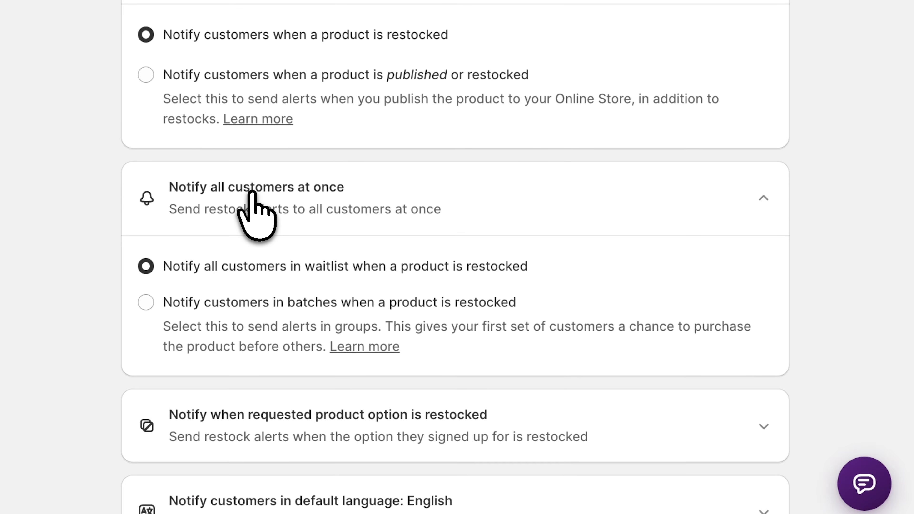
pyautogui.scroll(-6, 253, 202)
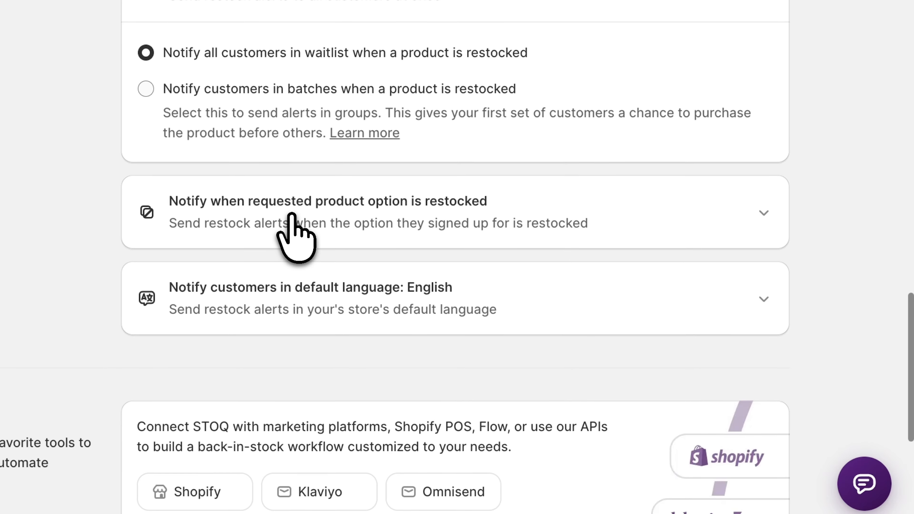
pyautogui.click(291, 215)
pyautogui.scroll(-4, 293, 223)
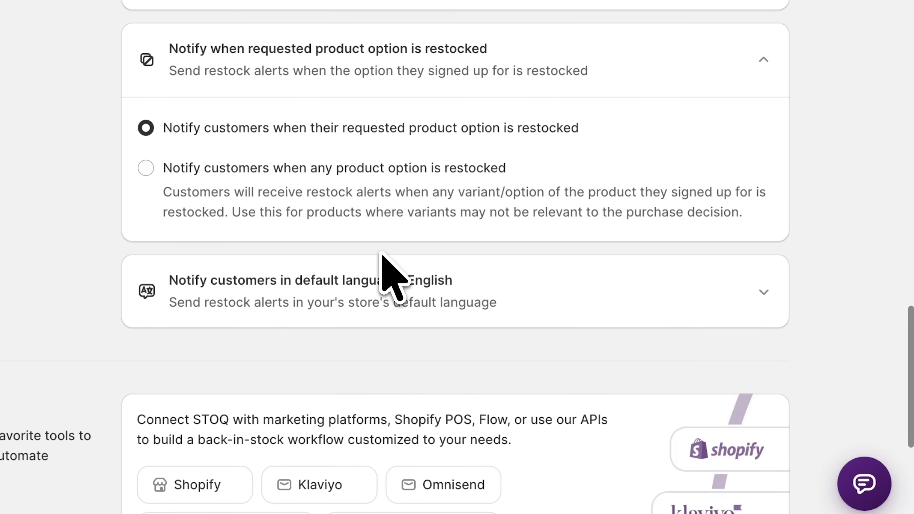
pyautogui.scroll(-2, 381, 255)
pyautogui.click(496, 236)
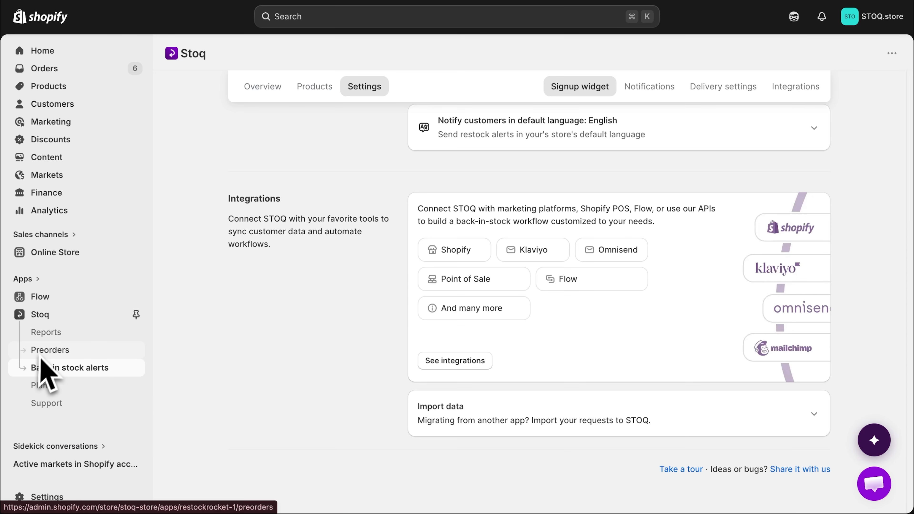
# Open the full integrations list and review the available marketing and Shopify integrations
pyautogui.click(469, 363)
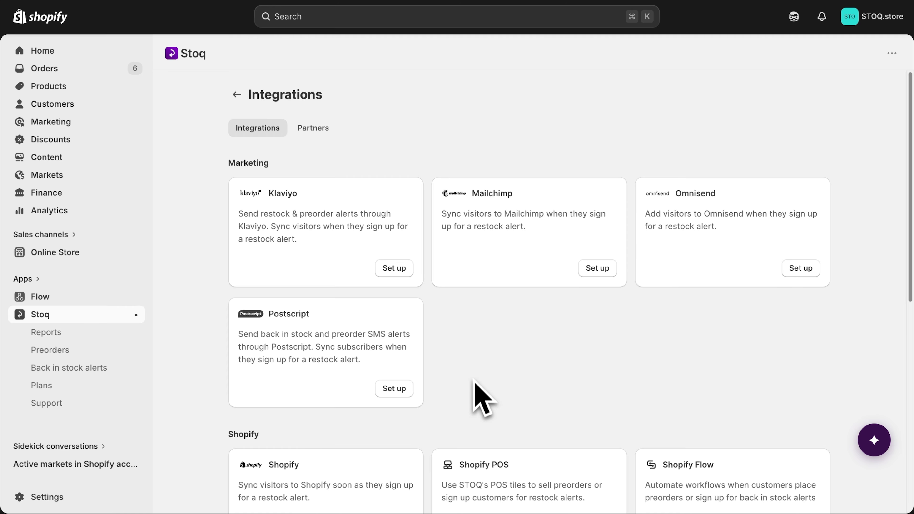
pyautogui.scroll(-6, 475, 383)
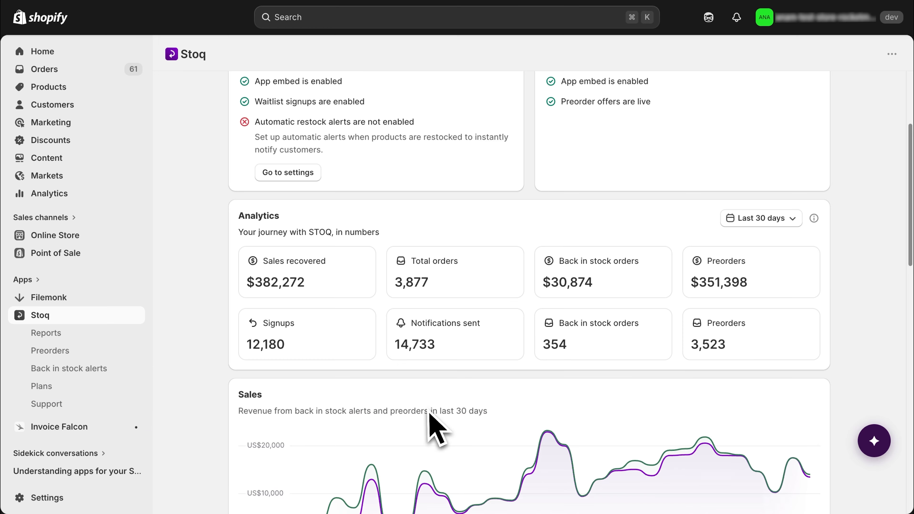
# Open the reports and view back in stock demand by all time, trending, recently requested and least requested variants
pyautogui.click(107, 336)
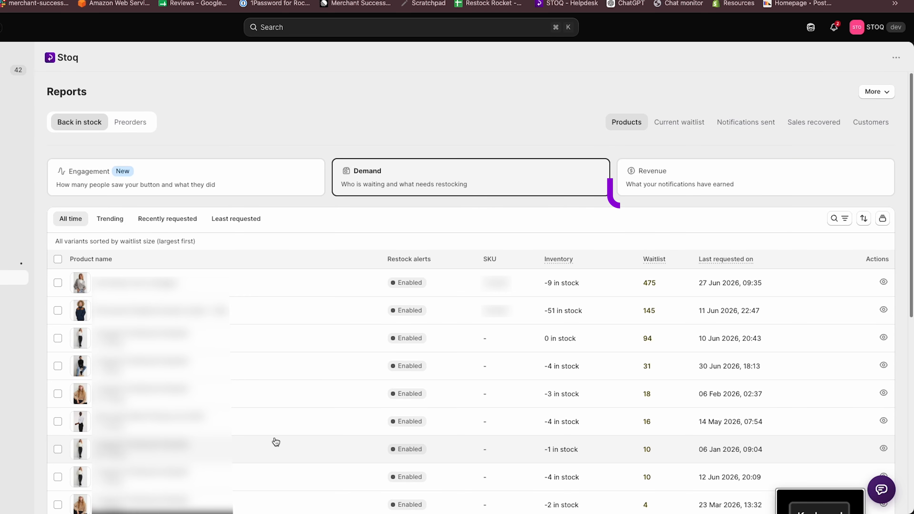
pyautogui.scroll(-2, 288, 396)
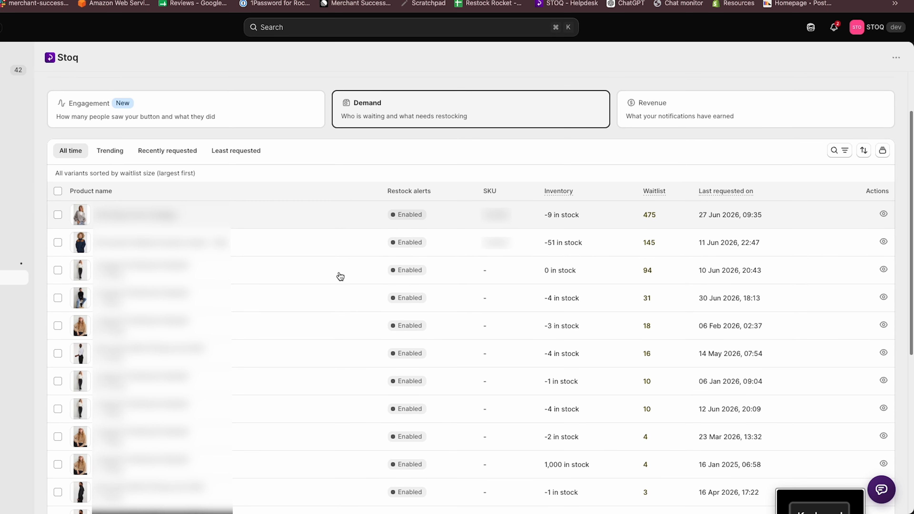
pyautogui.click(117, 157)
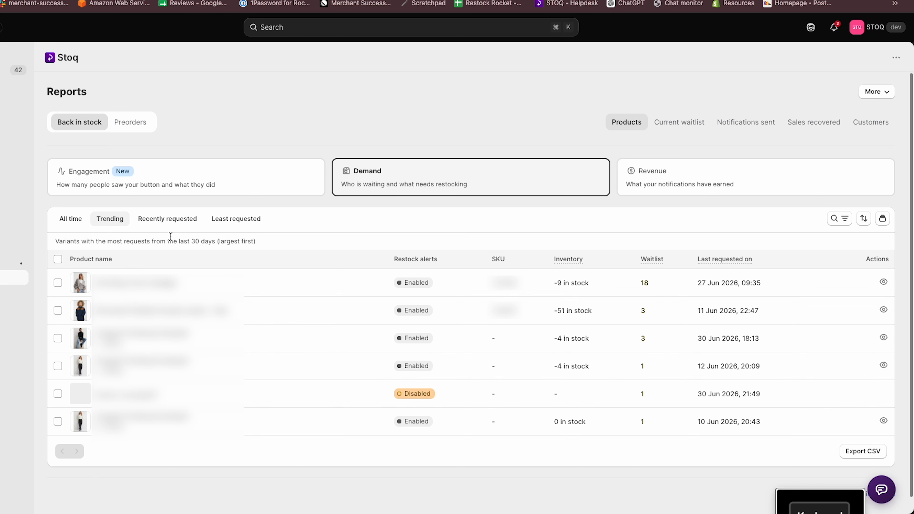
pyautogui.click(171, 227)
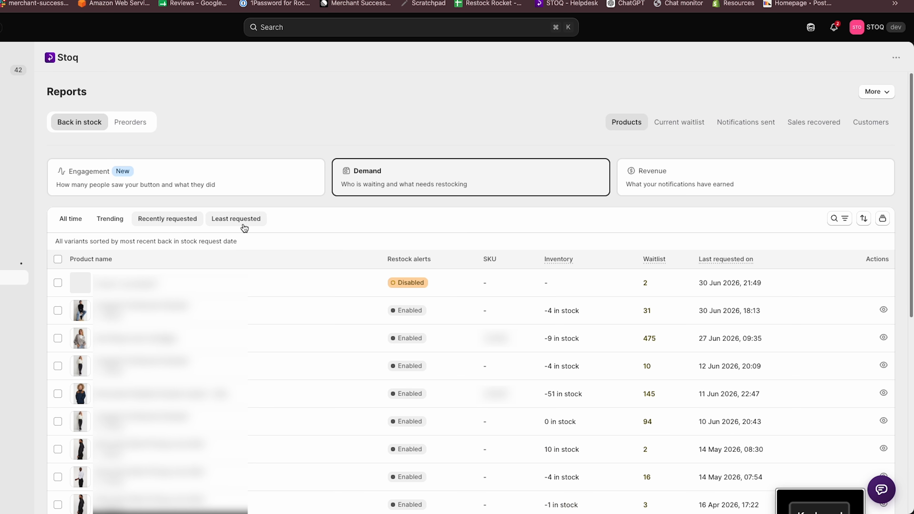
pyautogui.click(254, 226)
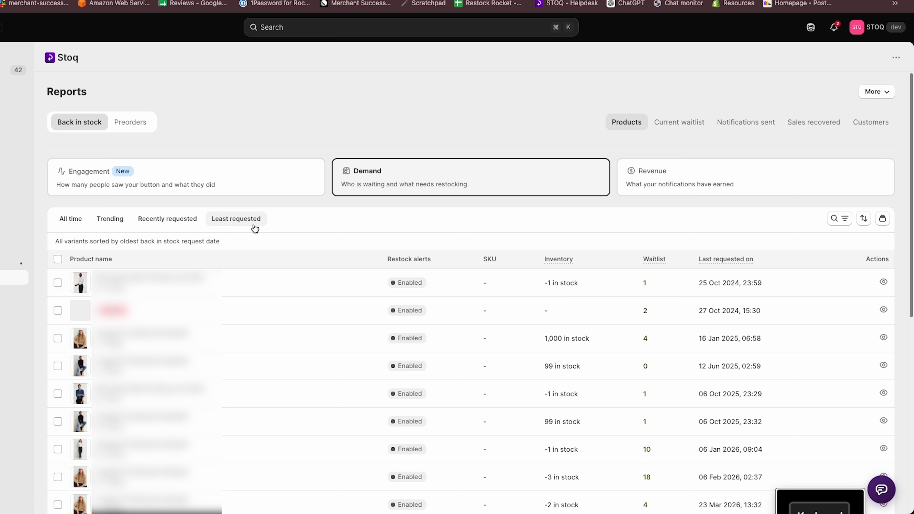
# Review the engagement report's product figures and the revenue report, and return to the demand report
pyautogui.click(137, 183)
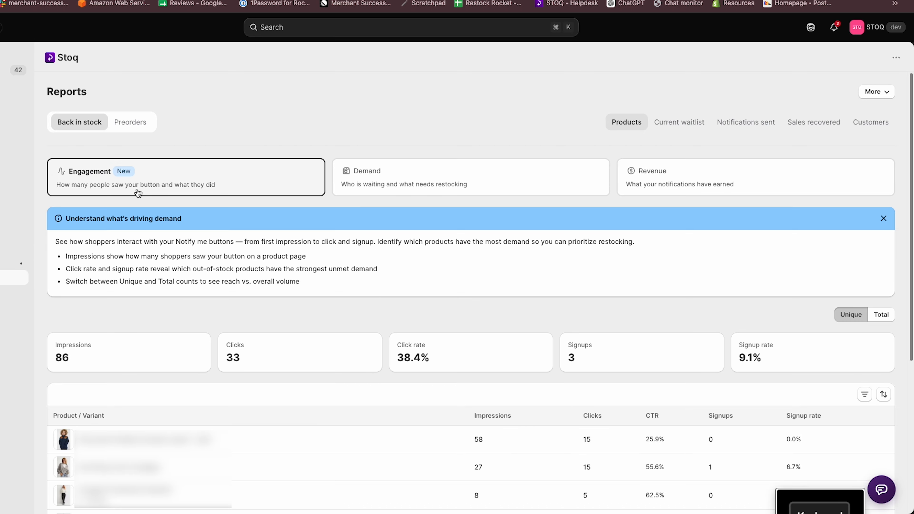
pyautogui.scroll(-6, 171, 268)
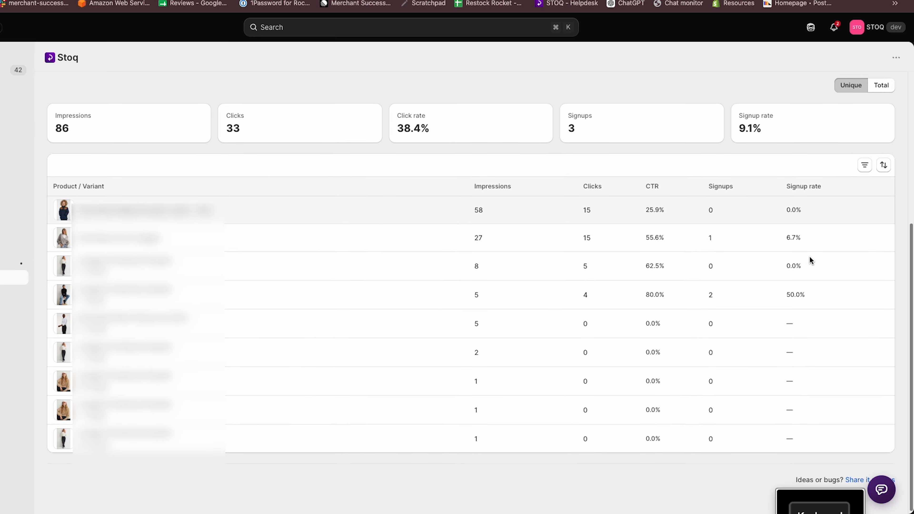
pyautogui.scroll(2, 810, 260)
pyautogui.click(878, 171)
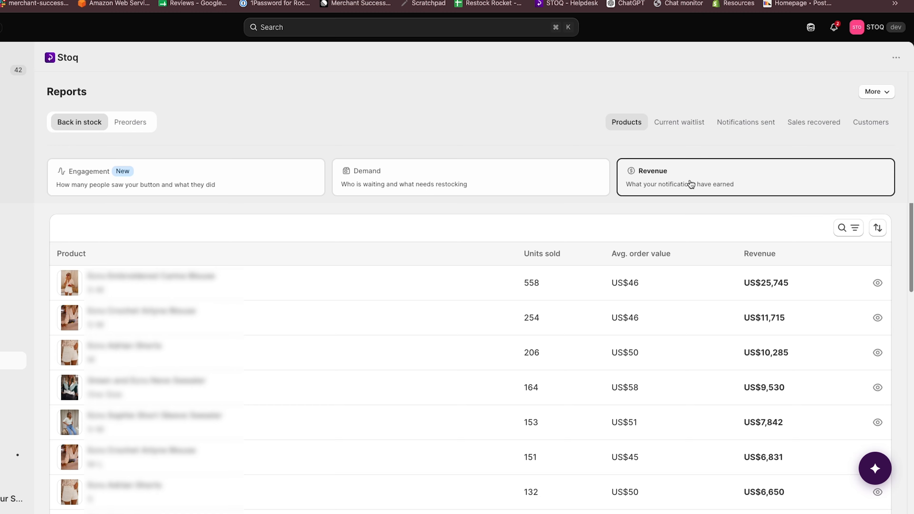
pyautogui.click(527, 189)
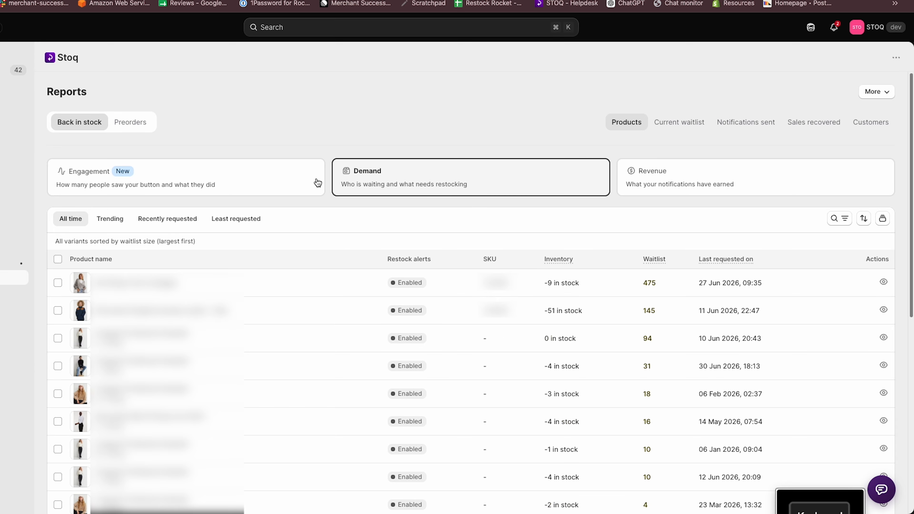
pyautogui.scroll(-1, 283, 184)
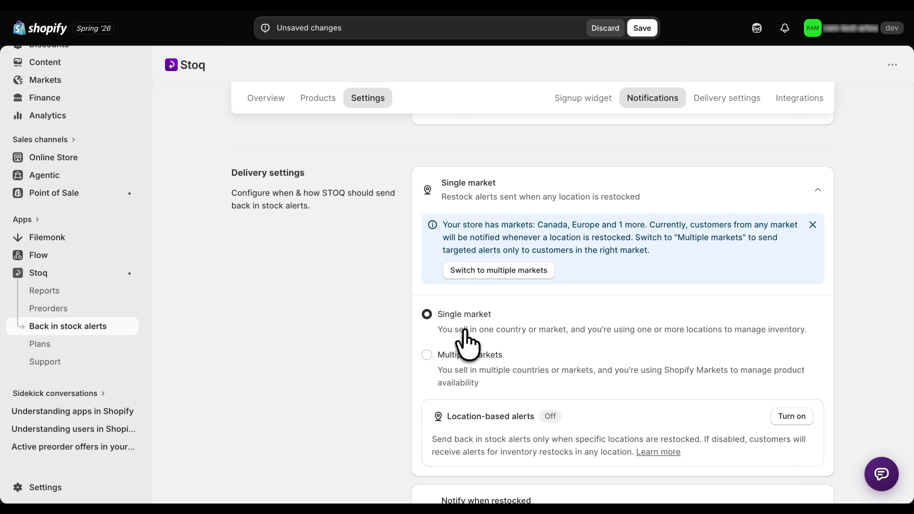
# On the storefront's STOQ Hoodie page, choose the sold-out size L and open the waitlist signup form
pyautogui.scroll(-1, 480, 360)
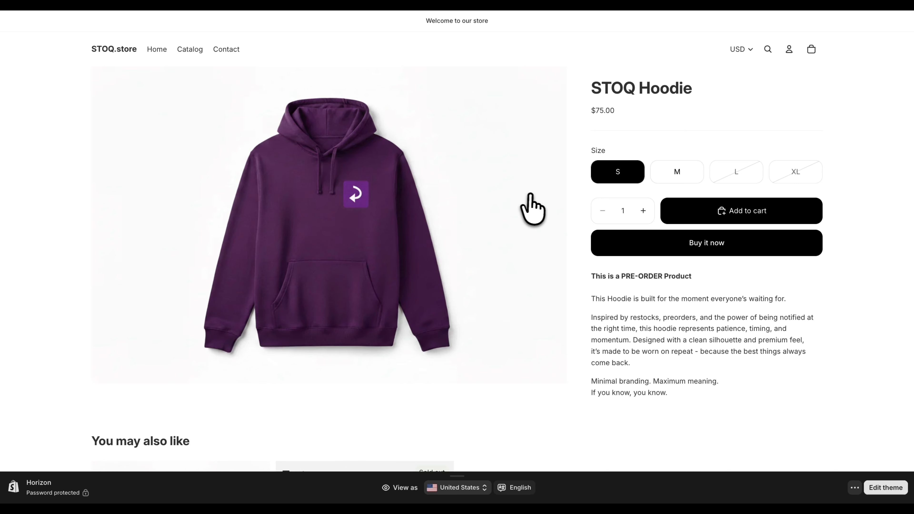
pyautogui.click(732, 183)
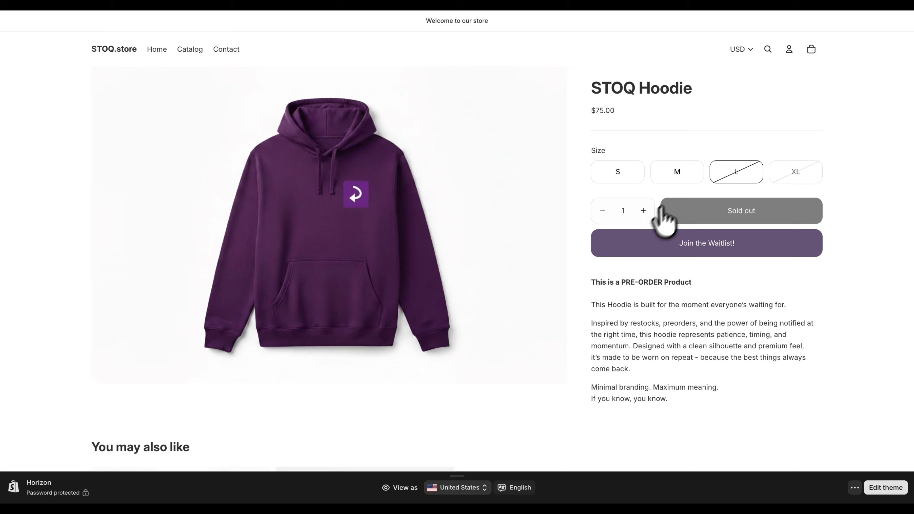
pyautogui.click(717, 246)
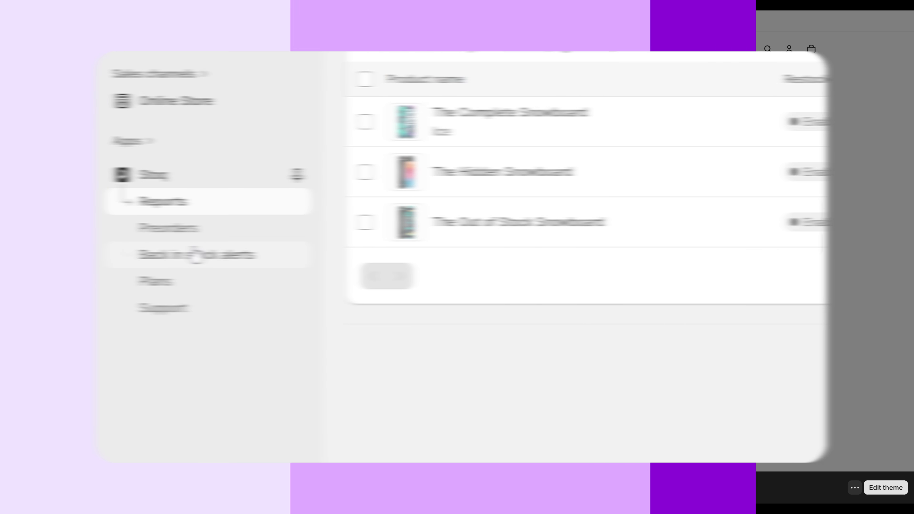
# Open a support chat from the app's Support page and send the message "Houston, we have a problem"
pyautogui.click(171, 318)
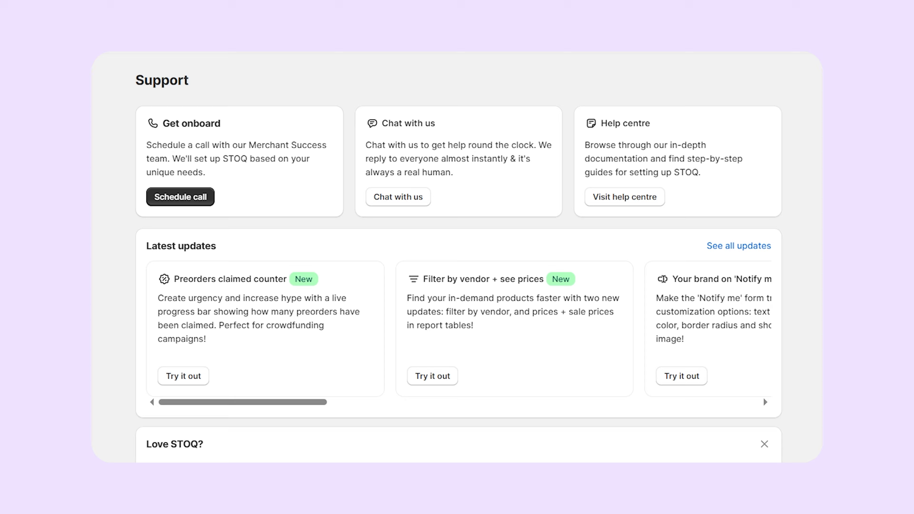
pyautogui.click(399, 197)
pyautogui.write('Ho')
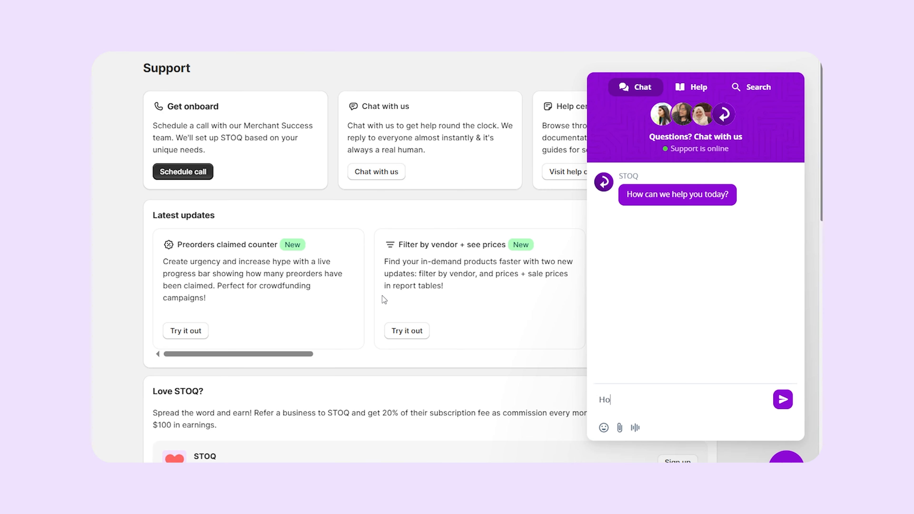
pyautogui.write('uston, we have a problem')
pyautogui.press('Return')
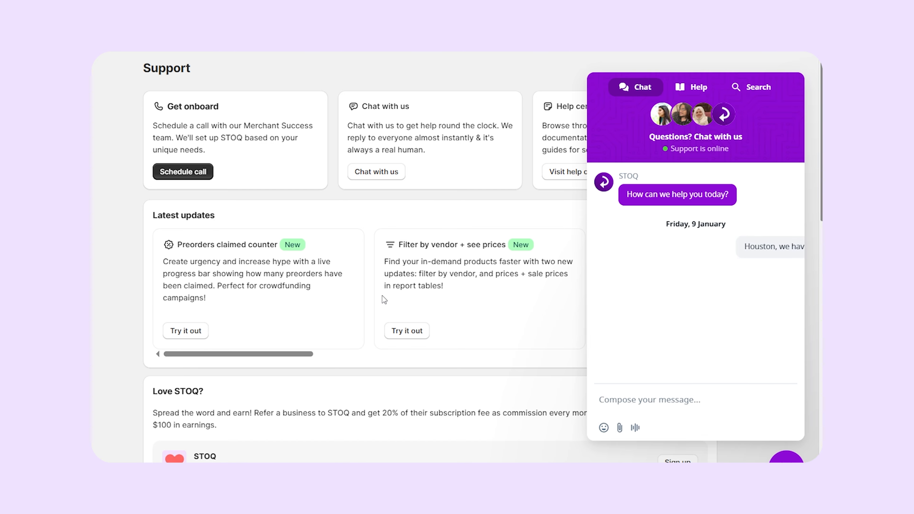